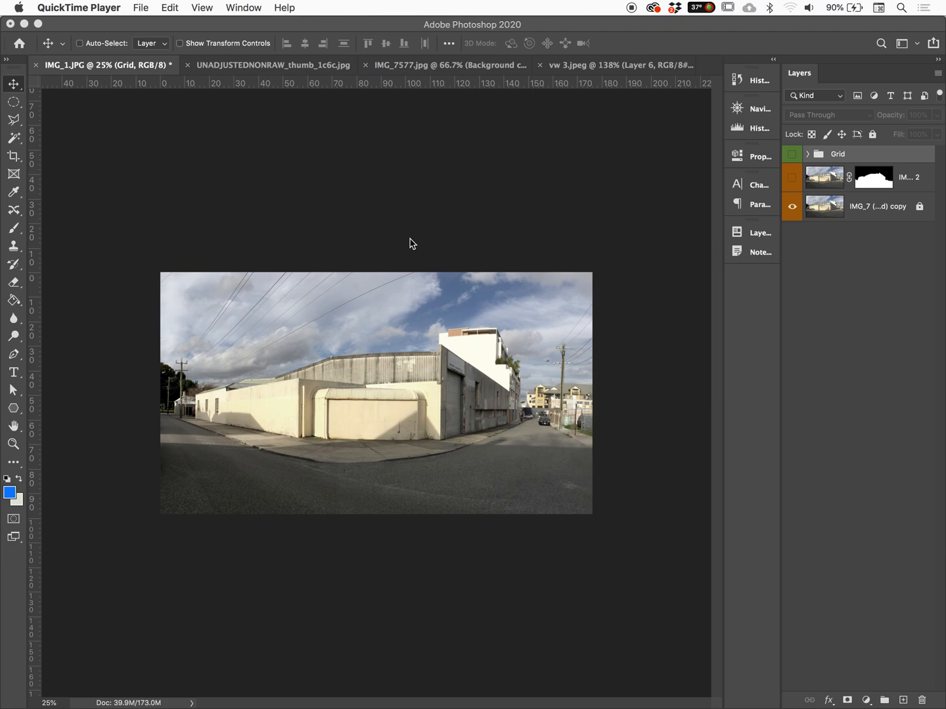
# Show the Grid group's perspective lines over the building photo and hide them again
pyautogui.click(793, 154)
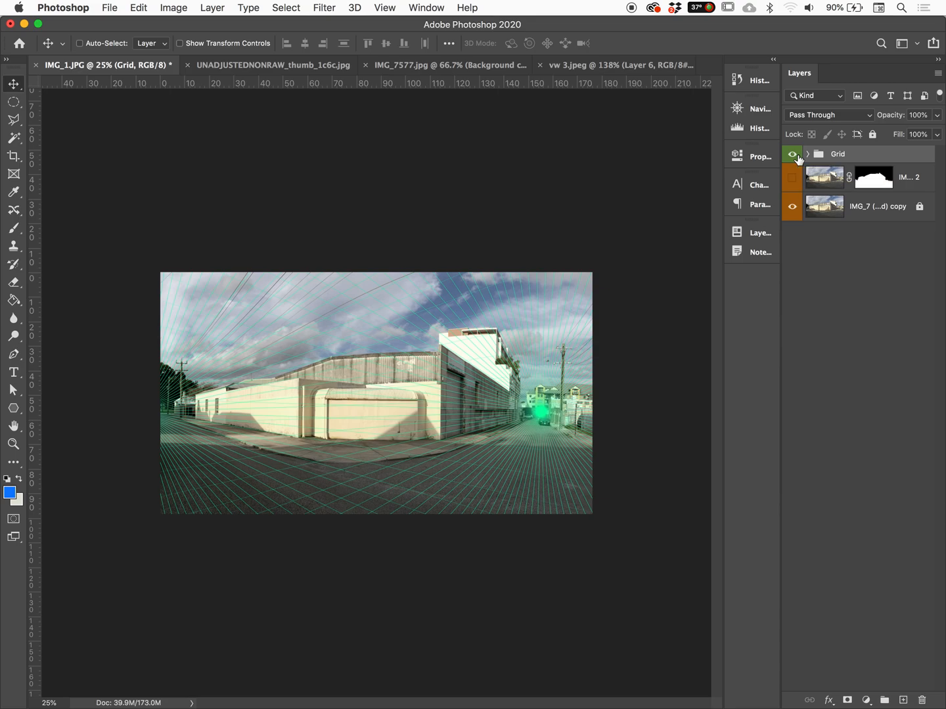
pyautogui.click(793, 155)
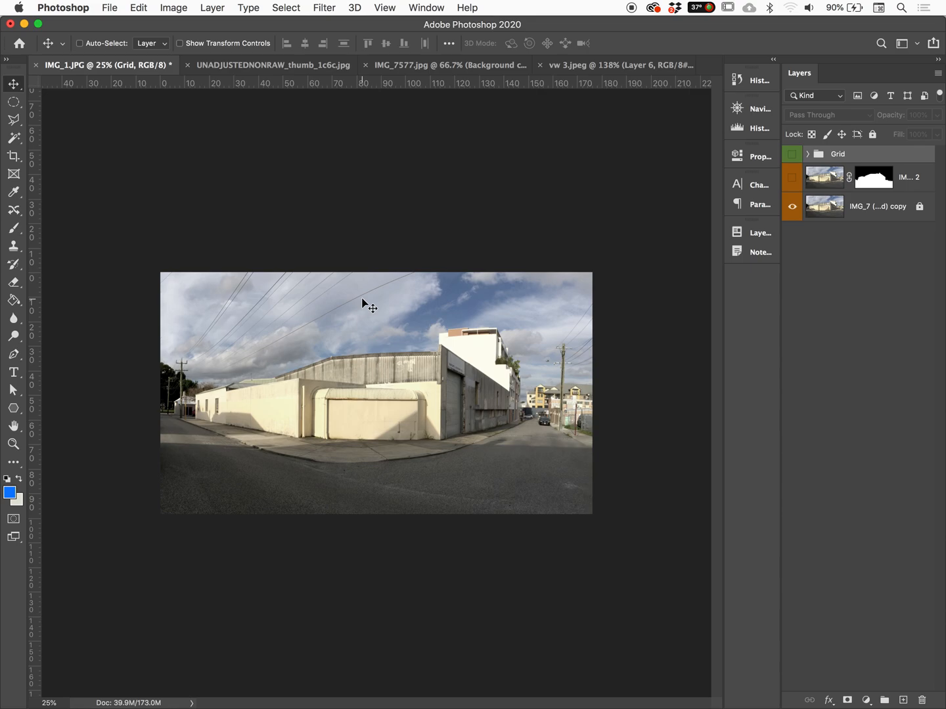
# Extend the canvas with the Crop tool beyond all four sides of the photo to about 6608 × 4307 px
pyautogui.press('c')
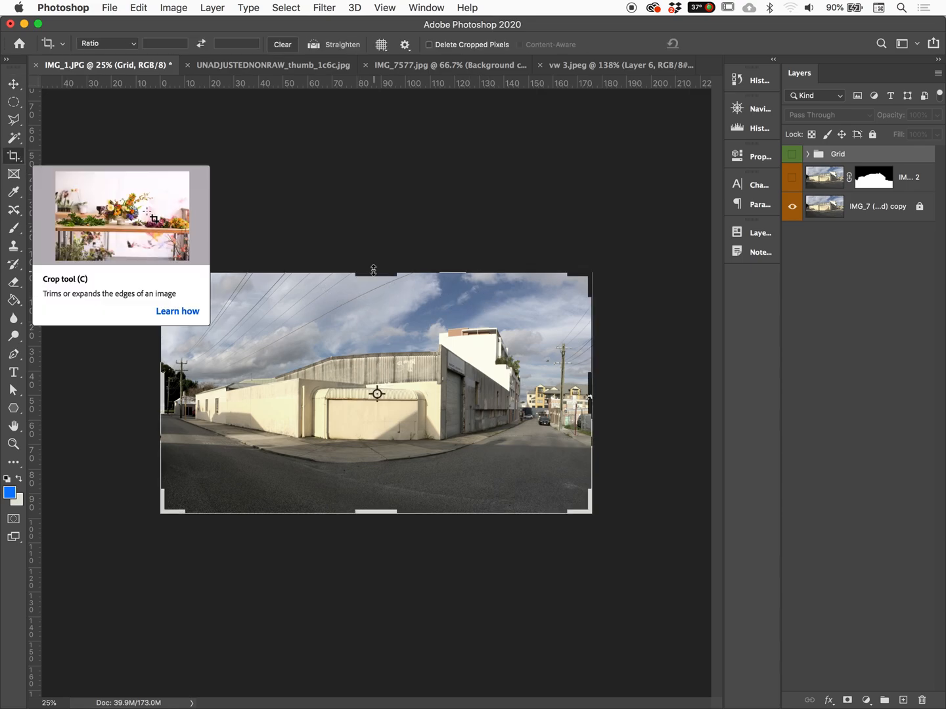
pyautogui.moveTo(374, 270); pyautogui.dragTo(374, 205)
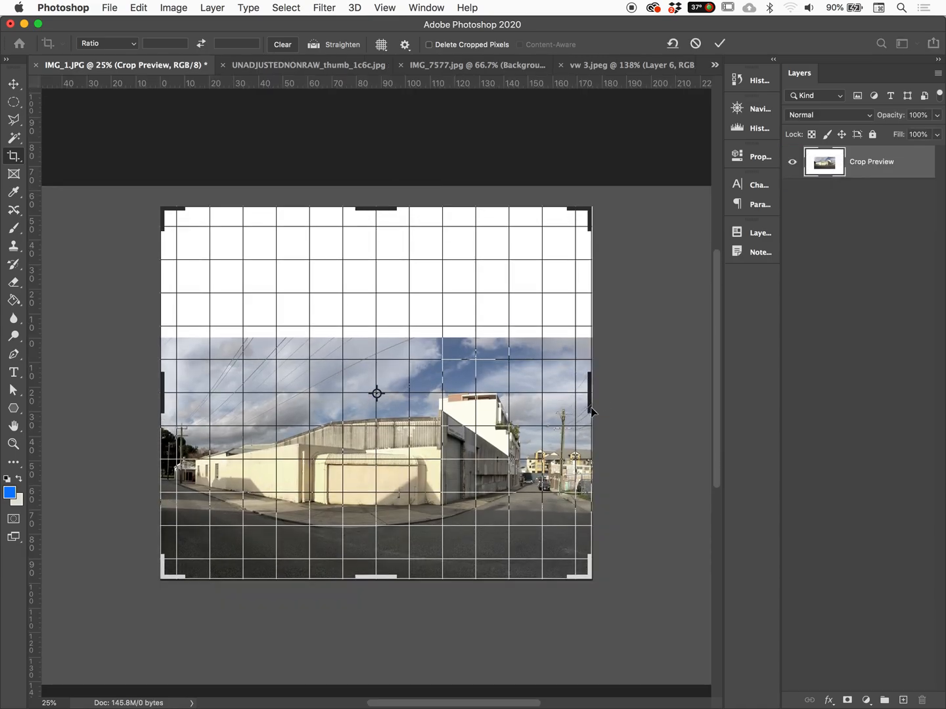
pyautogui.moveTo(590, 409); pyautogui.dragTo(680, 358)
pyautogui.press('super+z')
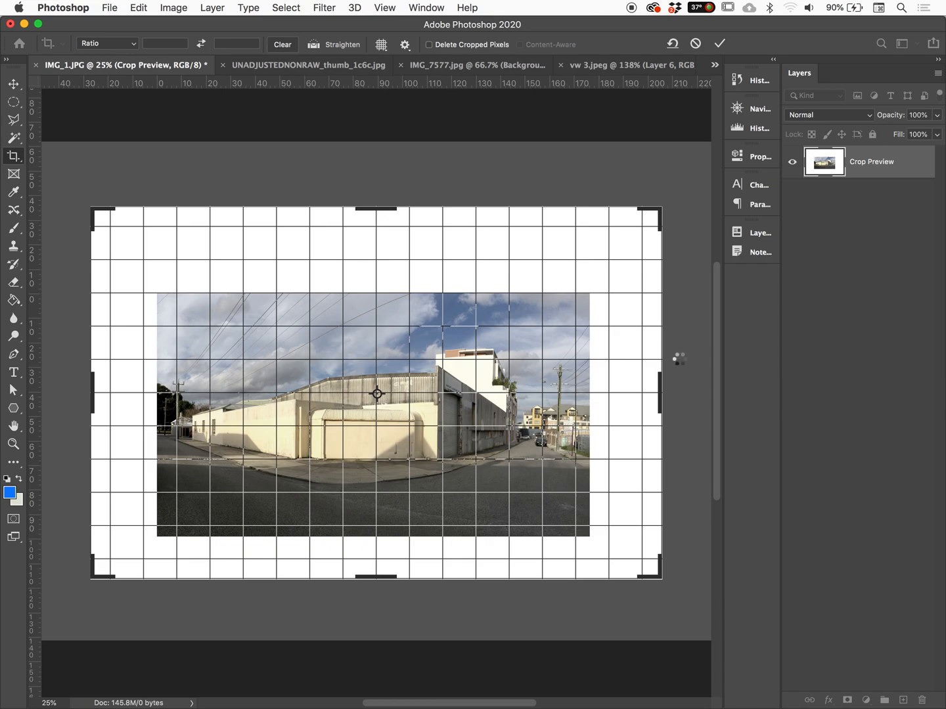
pyautogui.press('Return')
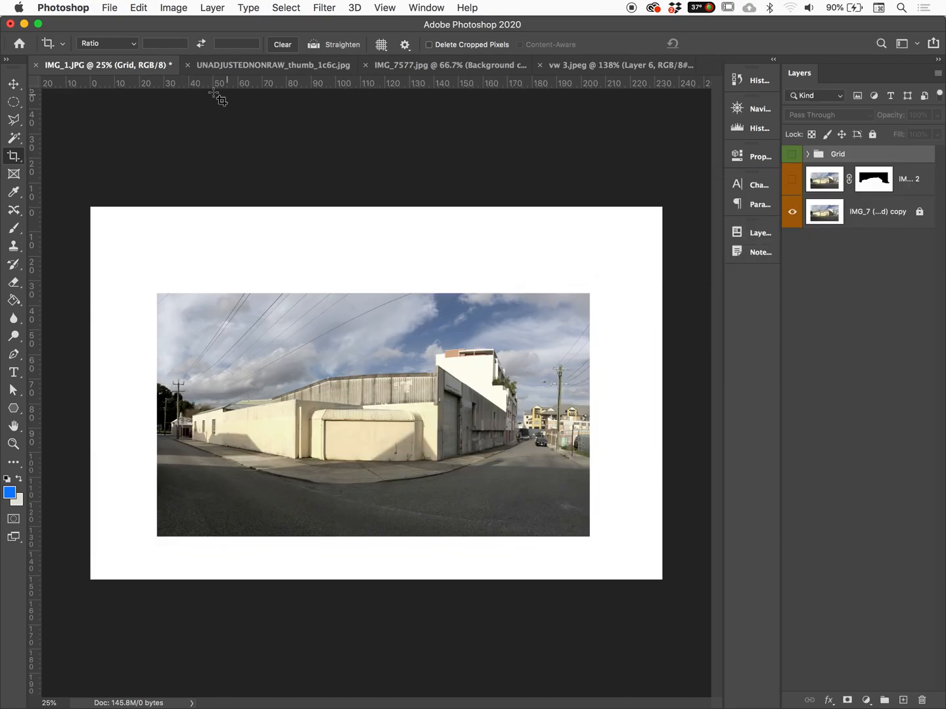
# Try an image width of 4000 pixels in the image size settings and discard the resize
pyautogui.click(173, 8)
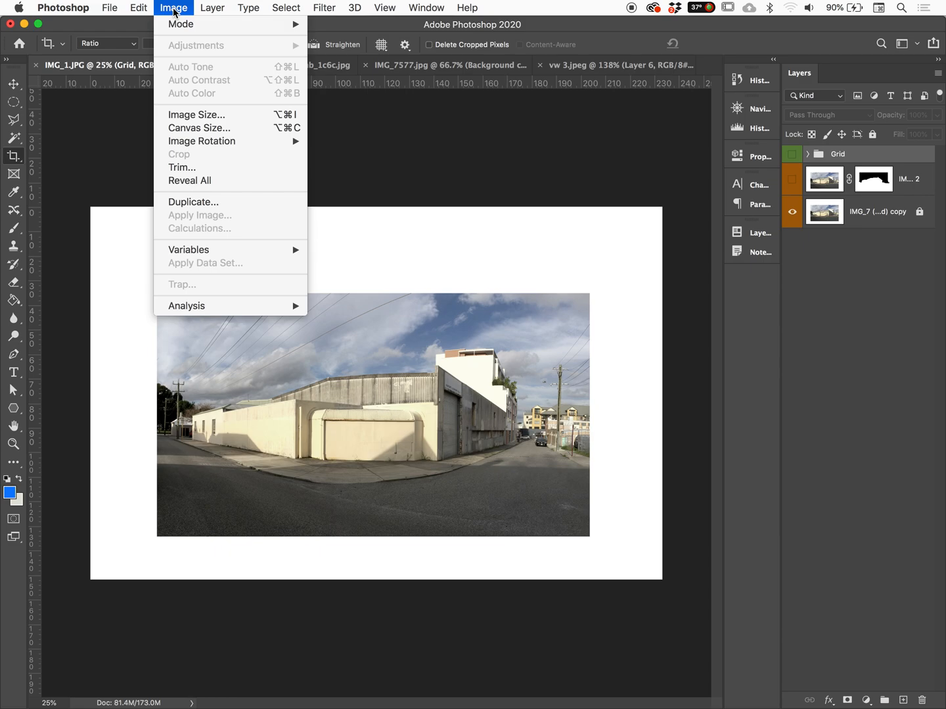
pyautogui.click(201, 116)
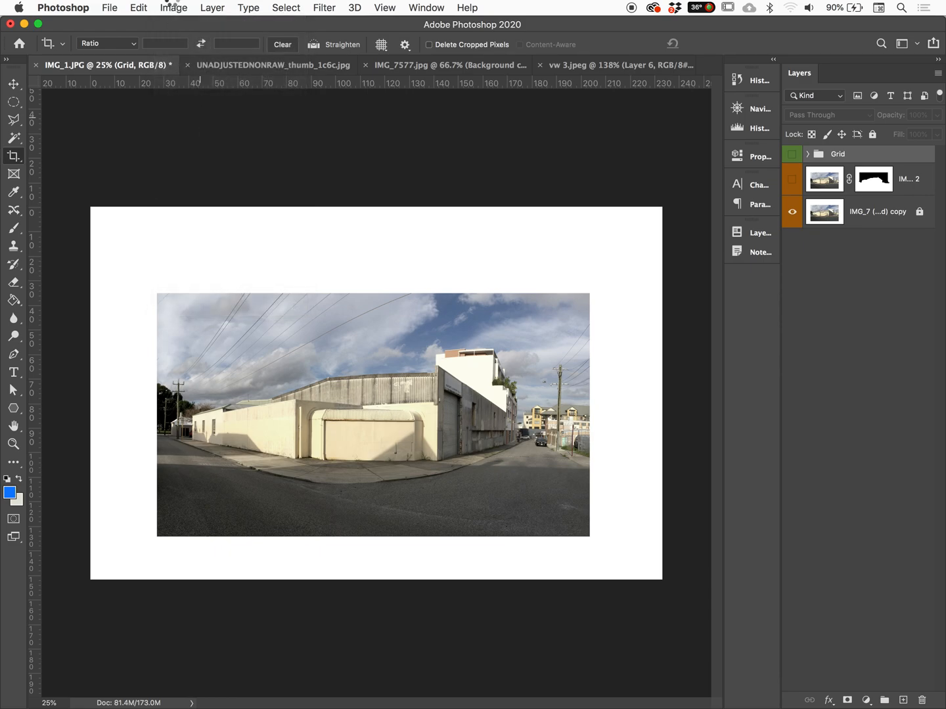
pyautogui.click(173, 8)
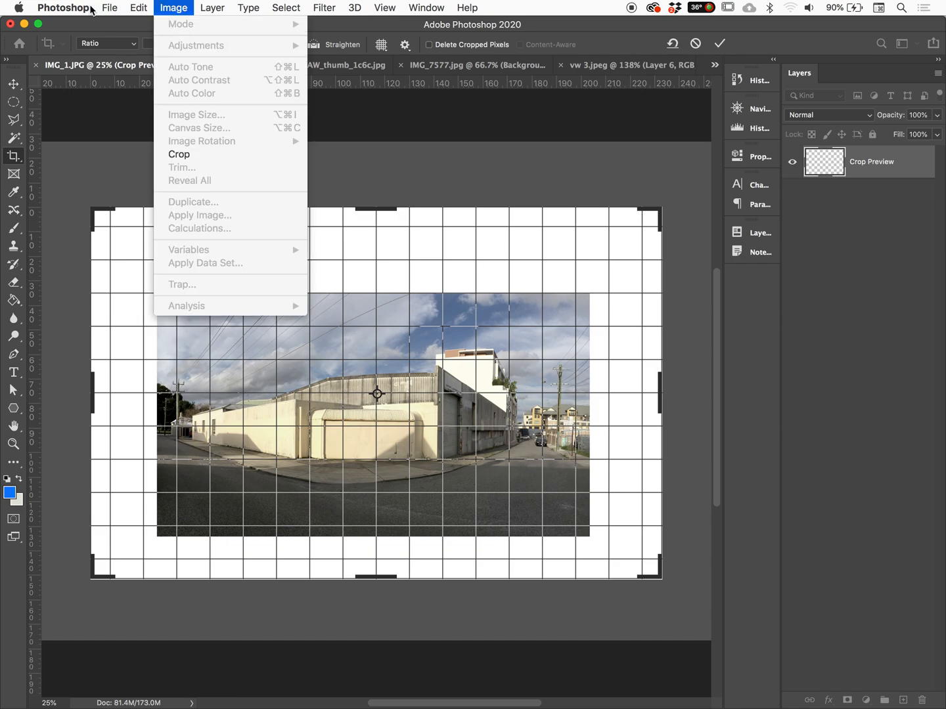
pyautogui.moveTo(65, 8)
pyautogui.click(14, 86)
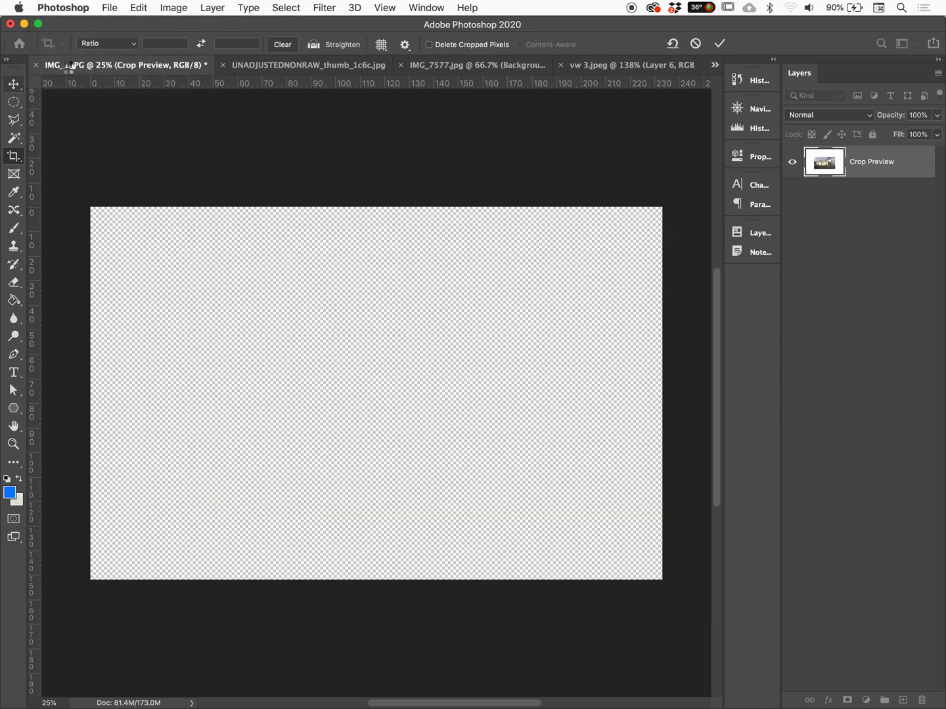
pyautogui.click(183, 8)
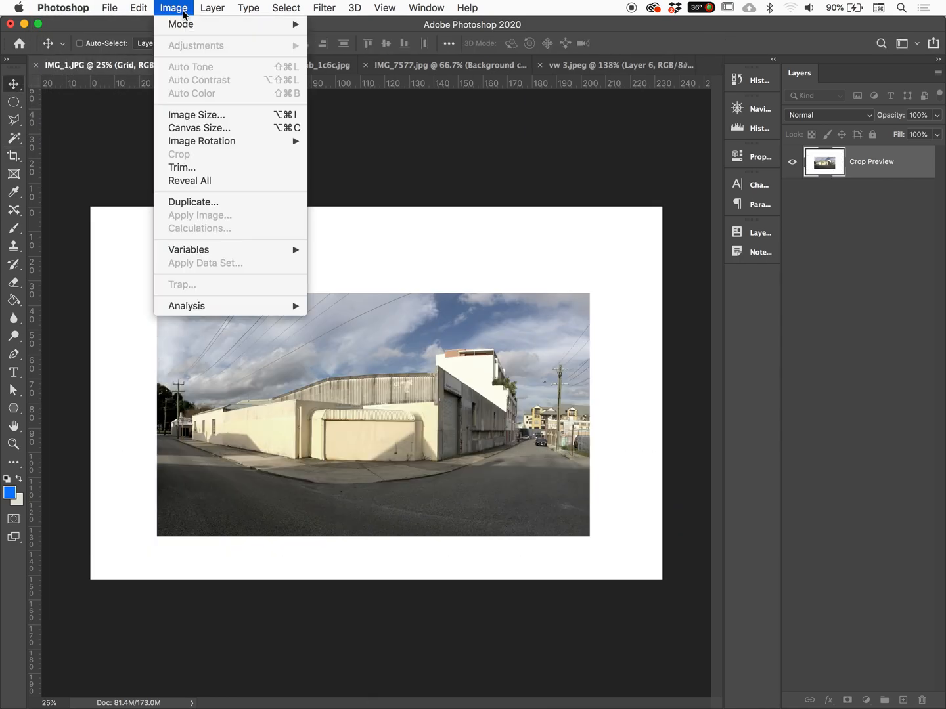
pyautogui.click(191, 116)
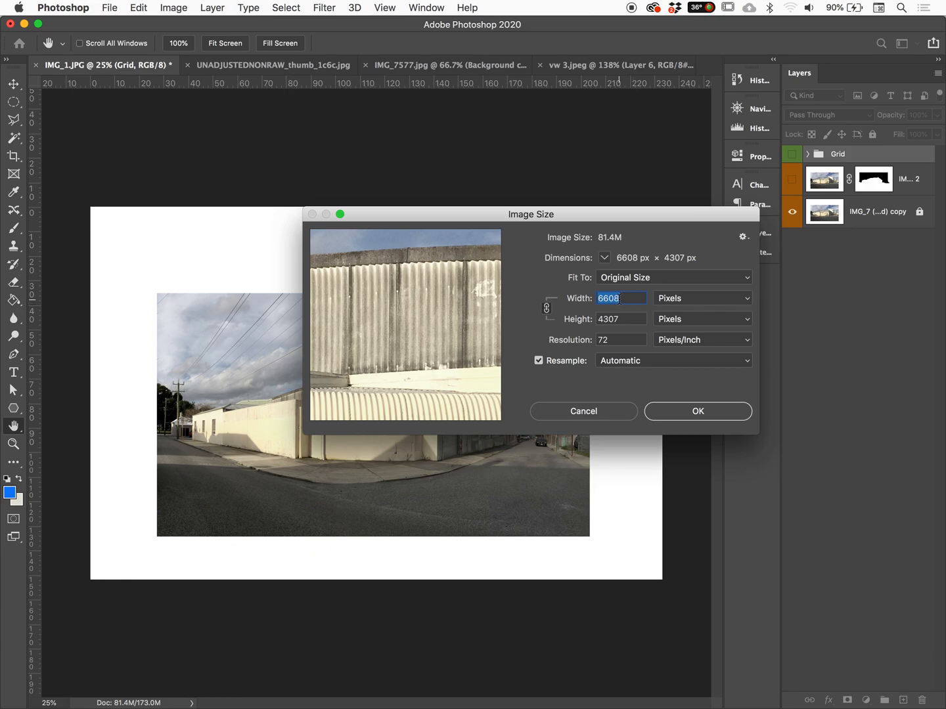
pyautogui.write('4000')
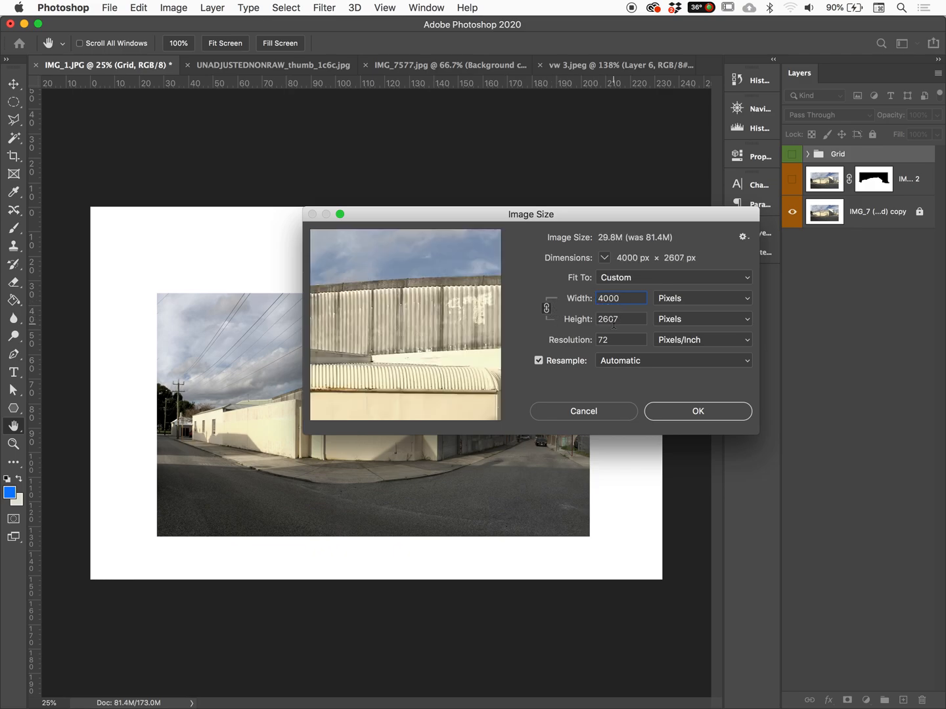
pyautogui.click(584, 412)
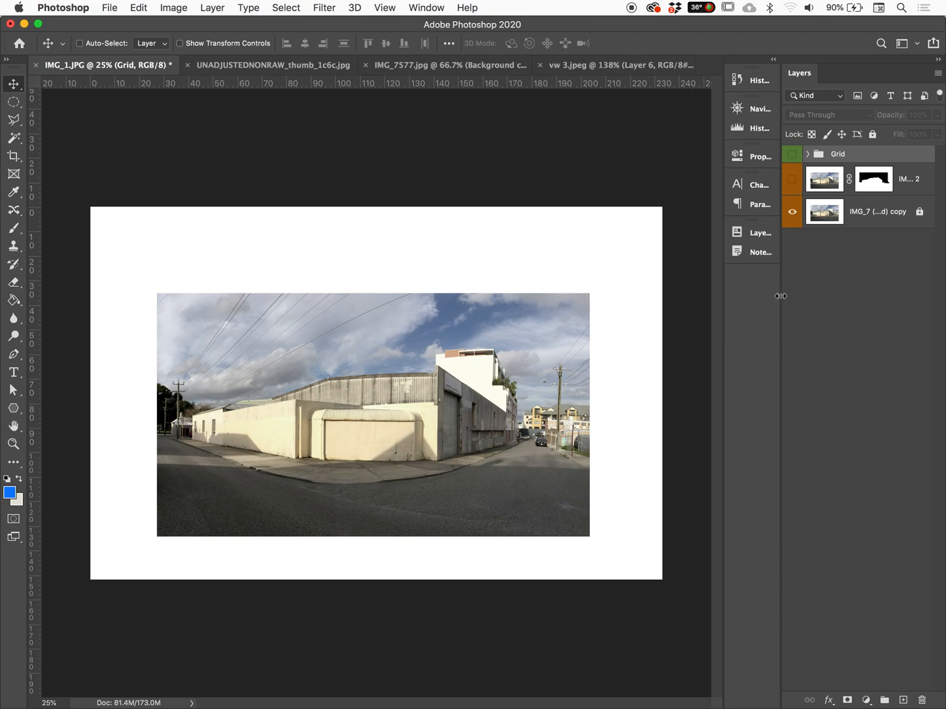
# Add a new layer above the Grid group and name it "concept sketchb"
pyautogui.click(903, 701)
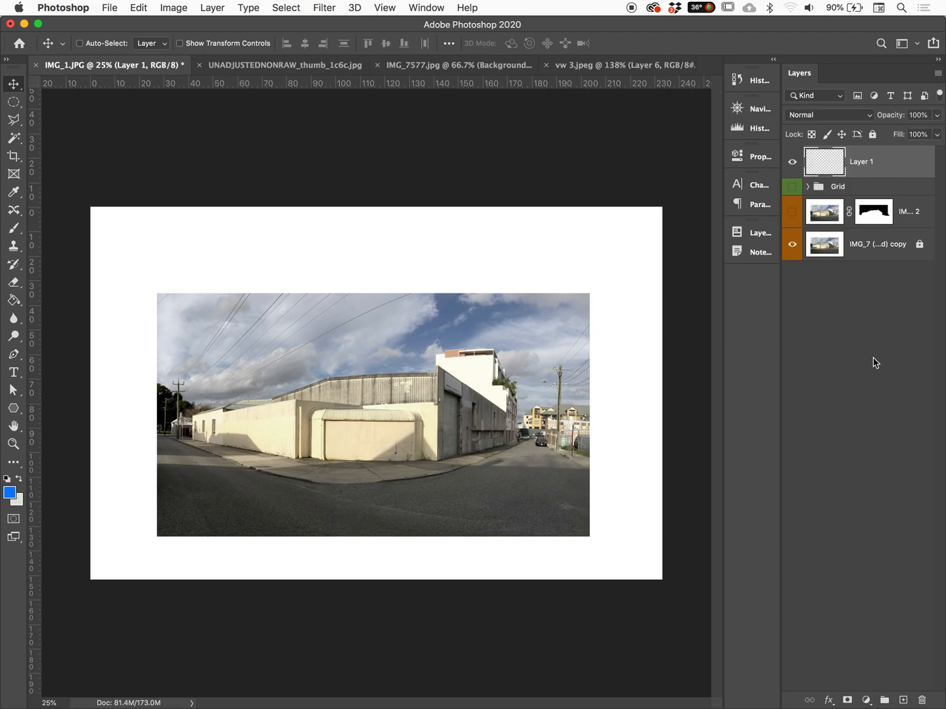
pyautogui.doubleClick(866, 163)
pyautogui.write('concept sketchb')
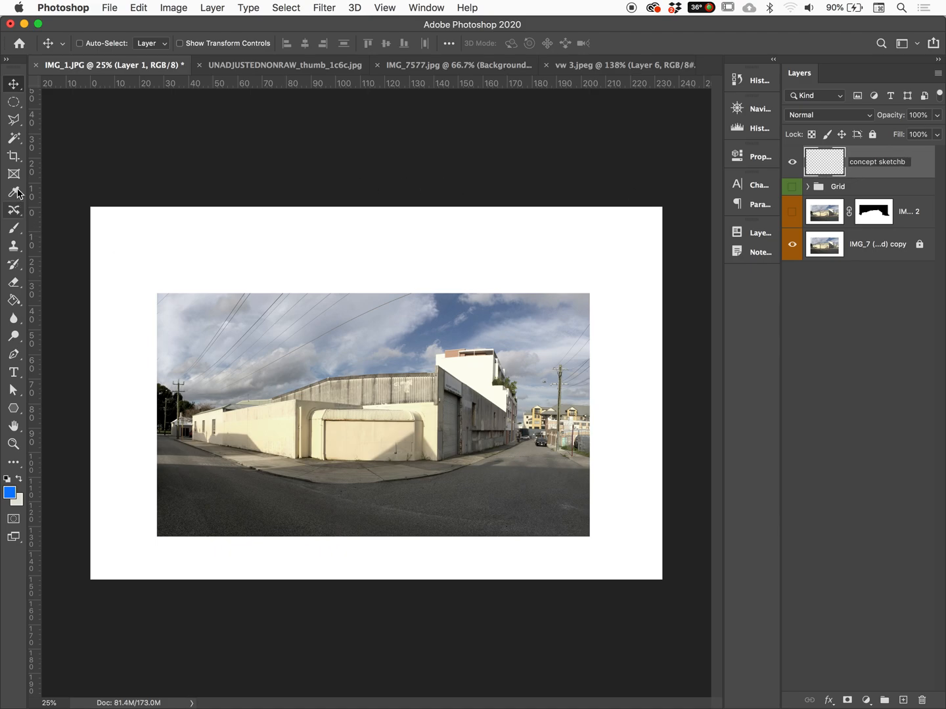
pyautogui.press('Return')
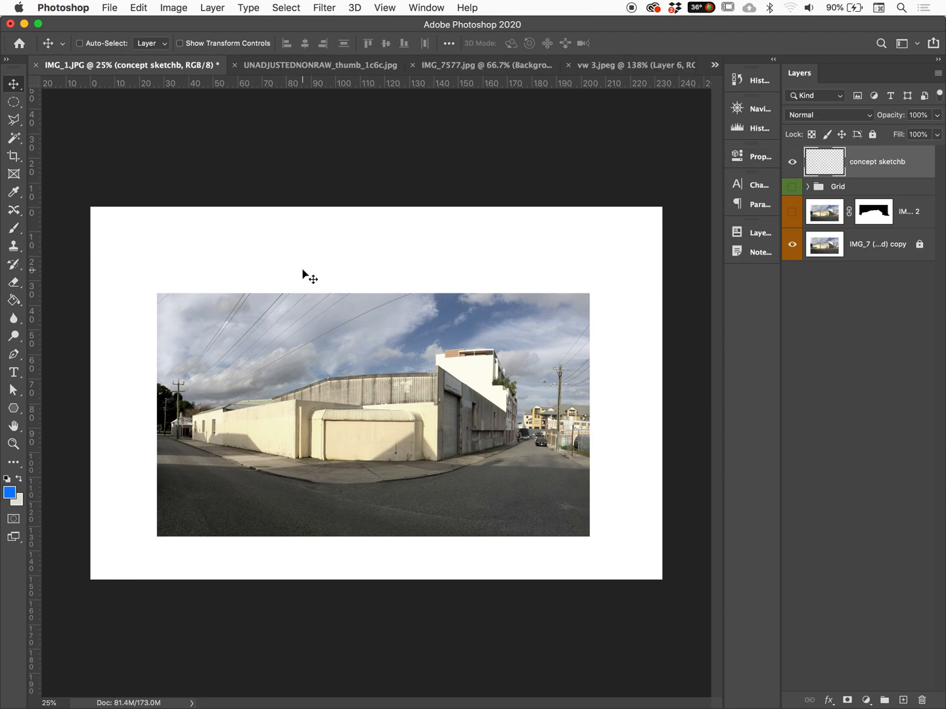
# Activate the Brush tool and set the foreground colour to red, ff0000
pyautogui.click(14, 229)
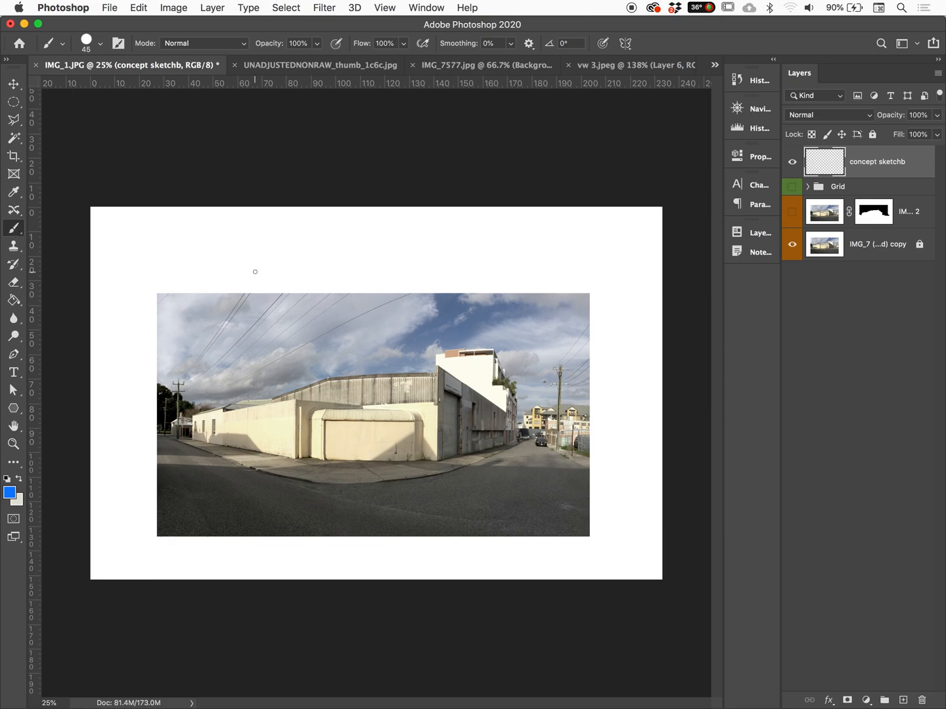
pyautogui.click(9, 492)
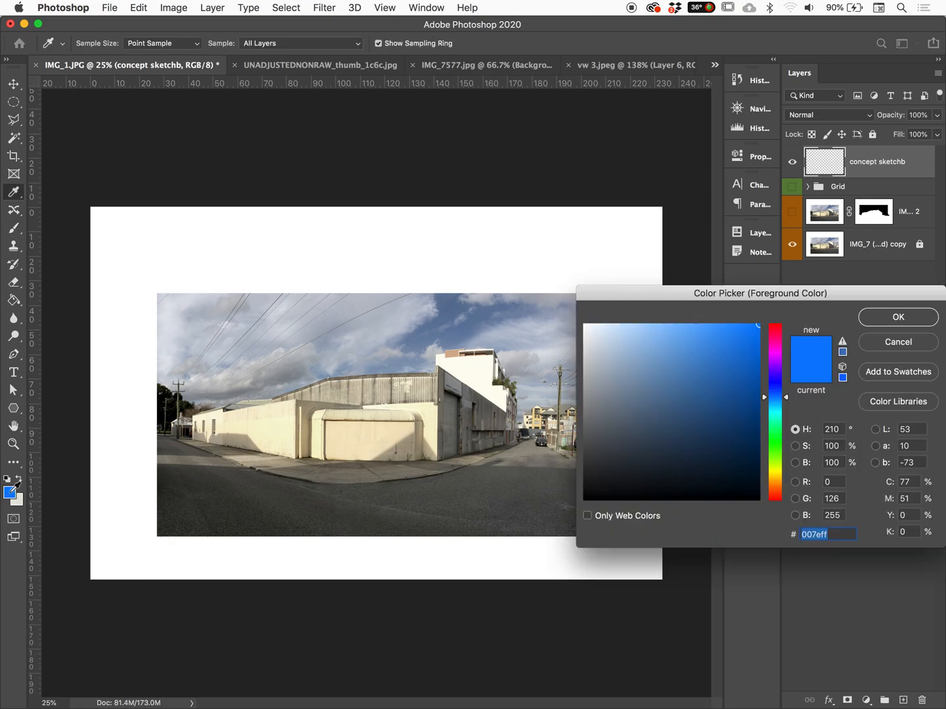
pyautogui.write('ff0000')
pyautogui.click(898, 317)
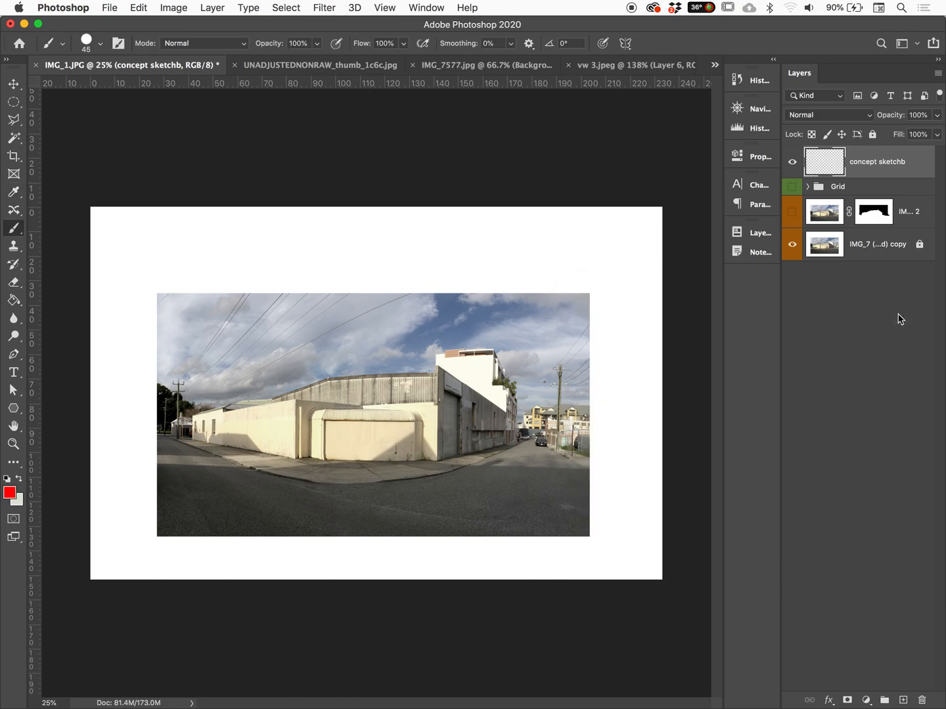
# Try red test strokes at larger brush sizes around the photo's upper right area and undo them
pyautogui.click(89, 45)
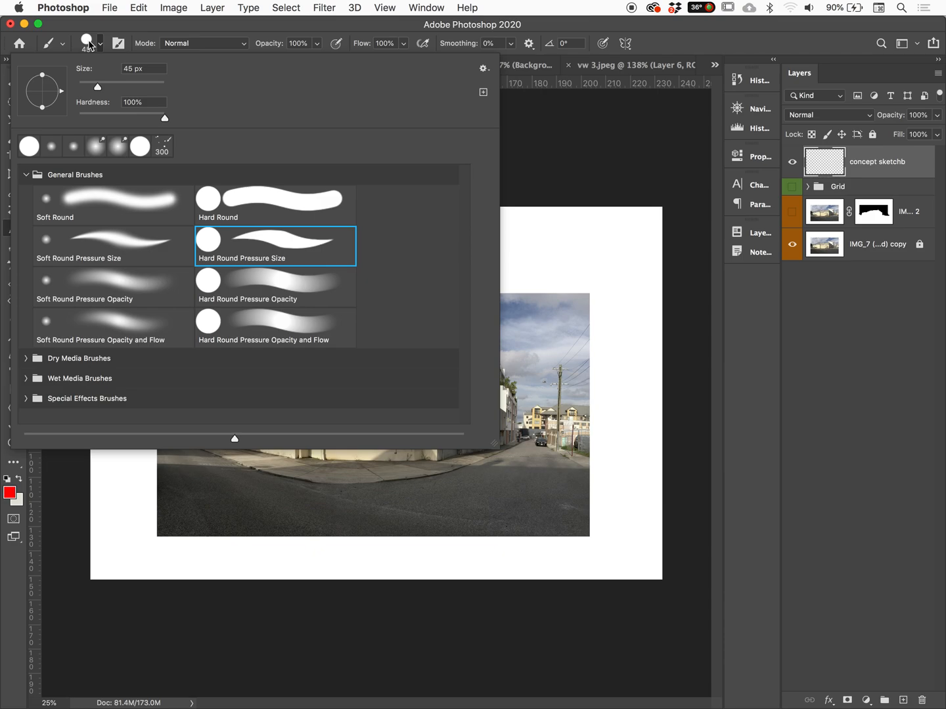
pyautogui.moveTo(97, 86)
pyautogui.mouseDown()
pyautogui.moveTo(133, 87)
pyautogui.moveTo(103, 87)
pyautogui.mouseUp()
pyautogui.click(568, 262)
pyautogui.moveTo(594, 231)
pyautogui.mouseDown()
pyautogui.moveTo(556, 346)
pyautogui.moveTo(565, 348)
pyautogui.mouseUp()
pyautogui.press('super+z')
pyautogui.press('super+z')
pyautogui.press(']')
pyautogui.press(']')
pyautogui.press(']')
pyautogui.press(']')
pyautogui.press(']')
pyautogui.press(']')
pyautogui.press(']')
pyautogui.press(']')
pyautogui.moveTo(497, 280)
pyautogui.mouseDown()
pyautogui.moveTo(498, 371)
pyautogui.moveTo(613, 386)
pyautogui.mouseUp()
pyautogui.press('super+z')
# Reduce the brush size to 50 px
pyautogui.press('[')
pyautogui.press('[')
pyautogui.press('[')
pyautogui.press('[')
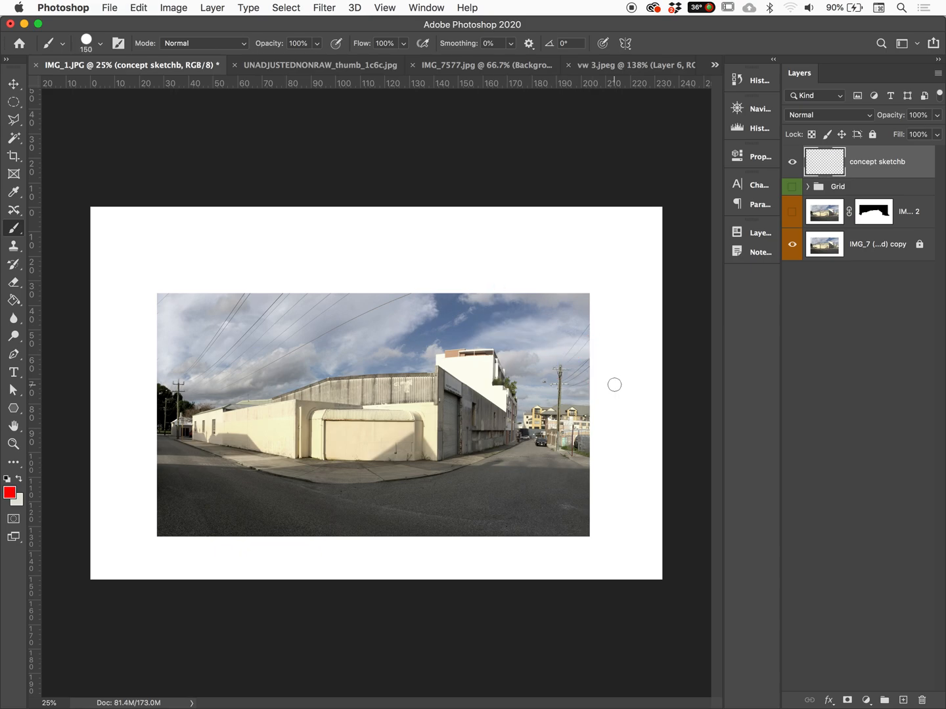
pyautogui.press('[')
pyautogui.press('[')
pyautogui.press('[')
# Write a pair of square brackets and a "P" in red above the photo, and undo them
pyautogui.moveTo(402, 218)
pyautogui.mouseDown()
pyautogui.moveTo(389, 224)
pyautogui.moveTo(405, 248)
pyautogui.moveTo(453, 230)
pyautogui.moveTo(424, 246)
pyautogui.mouseUp()
pyautogui.moveTo(318, 221)
pyautogui.mouseDown()
pyautogui.moveTo(320, 246)
pyautogui.moveTo(316, 234)
pyautogui.mouseUp()
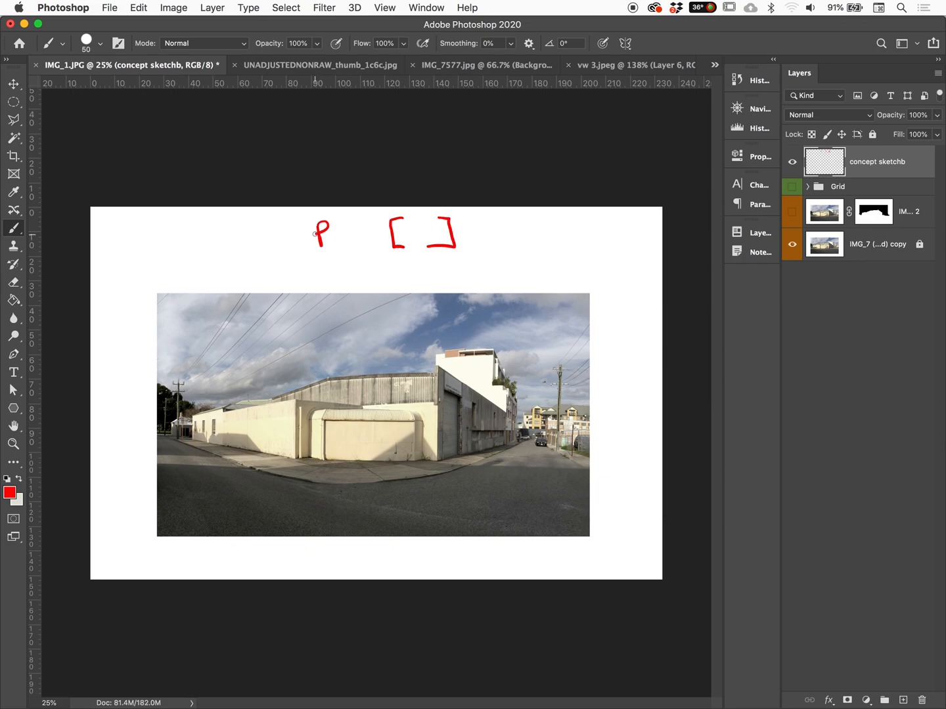
pyautogui.click(85, 44)
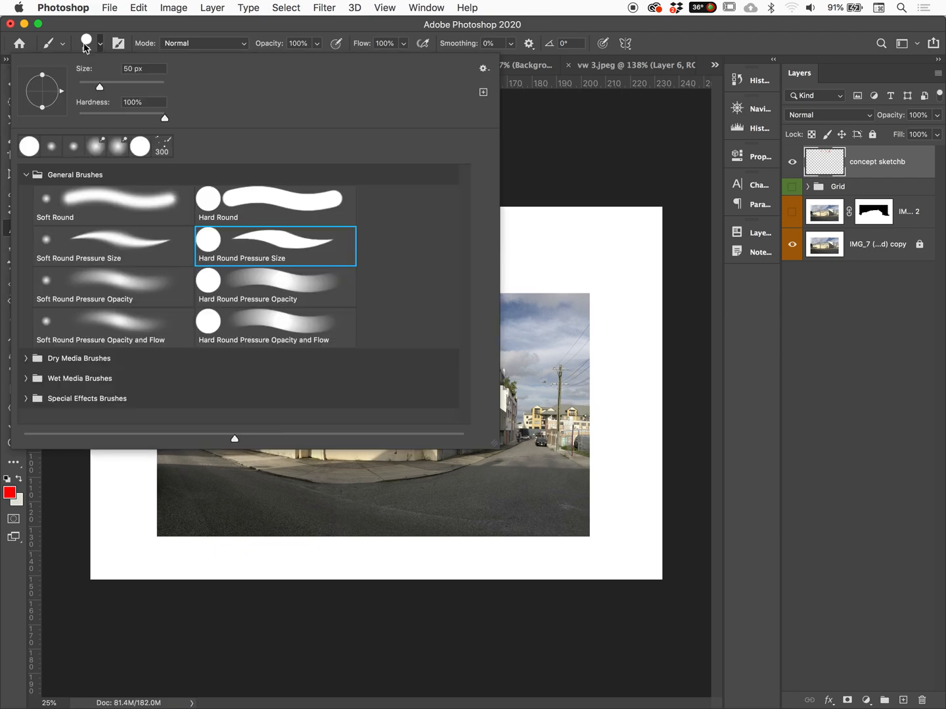
pyautogui.click(84, 44)
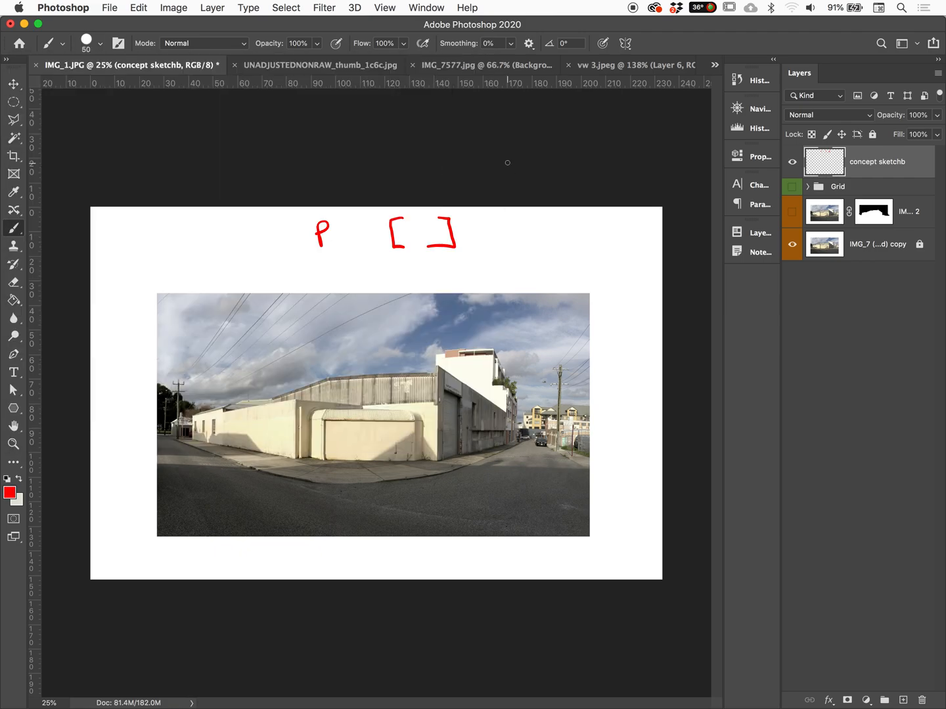
pyautogui.press('super+z')
pyautogui.press('super+z')
pyautogui.press('super+z')
pyautogui.press('super+z')
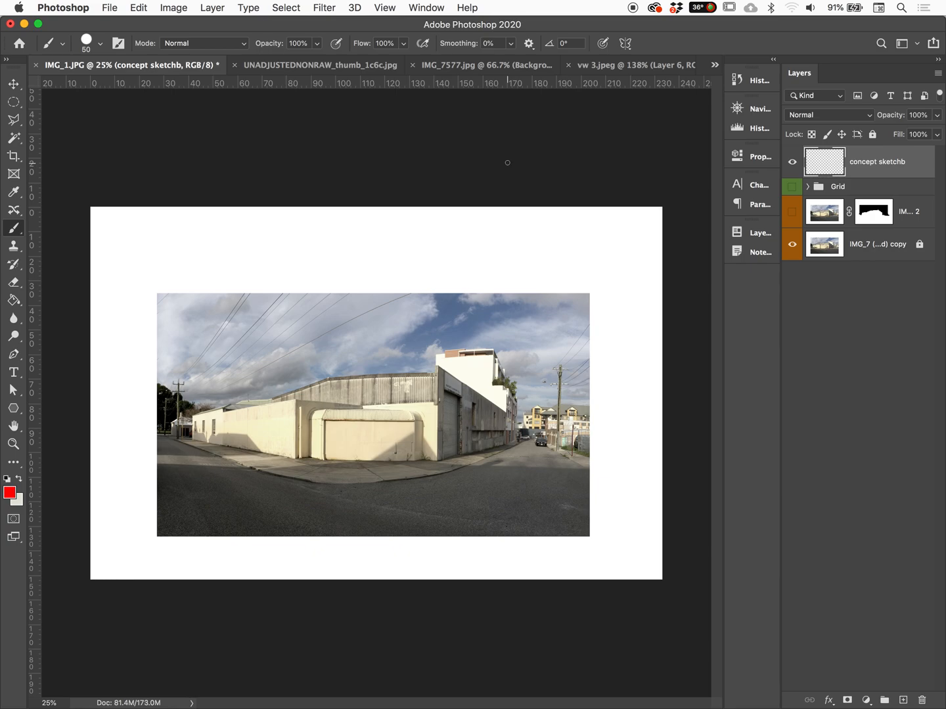
# Outline the building's roofline in red, extend ground lines sideways from both ends, and add diagonal strokes above the roof and at the pavement corner
pyautogui.moveTo(432, 469); pyautogui.dragTo(461, 457)
pyautogui.moveTo(190, 428)
pyautogui.mouseDown()
pyautogui.moveTo(225, 401)
pyautogui.moveTo(336, 374)
pyautogui.moveTo(434, 369)
pyautogui.moveTo(484, 388)
pyautogui.moveTo(507, 412)
pyautogui.mouseUp()
pyautogui.moveTo(509, 415)
pyautogui.mouseDown()
pyautogui.moveTo(508, 444)
pyautogui.moveTo(599, 438)
pyautogui.mouseUp()
pyautogui.moveTo(191, 438); pyautogui.dragTo(133, 438)
pyautogui.moveTo(335, 375)
pyautogui.mouseDown()
pyautogui.moveTo(379, 344)
pyautogui.moveTo(426, 333)
pyautogui.mouseUp()
pyautogui.moveTo(269, 392); pyautogui.dragTo(305, 363)
pyautogui.moveTo(437, 367)
pyautogui.mouseDown()
pyautogui.moveTo(473, 350)
pyautogui.moveTo(519, 357)
pyautogui.mouseUp()
# Sketch red marks on the building wall and a loose shape in the upper-left sky, and undo them
pyautogui.moveTo(424, 432); pyautogui.dragTo(451, 436)
pyautogui.moveTo(213, 319)
pyautogui.mouseDown()
pyautogui.moveTo(238, 322)
pyautogui.moveTo(289, 286)
pyautogui.moveTo(145, 308)
pyautogui.mouseUp()
pyautogui.moveTo(173, 303); pyautogui.dragTo(178, 292)
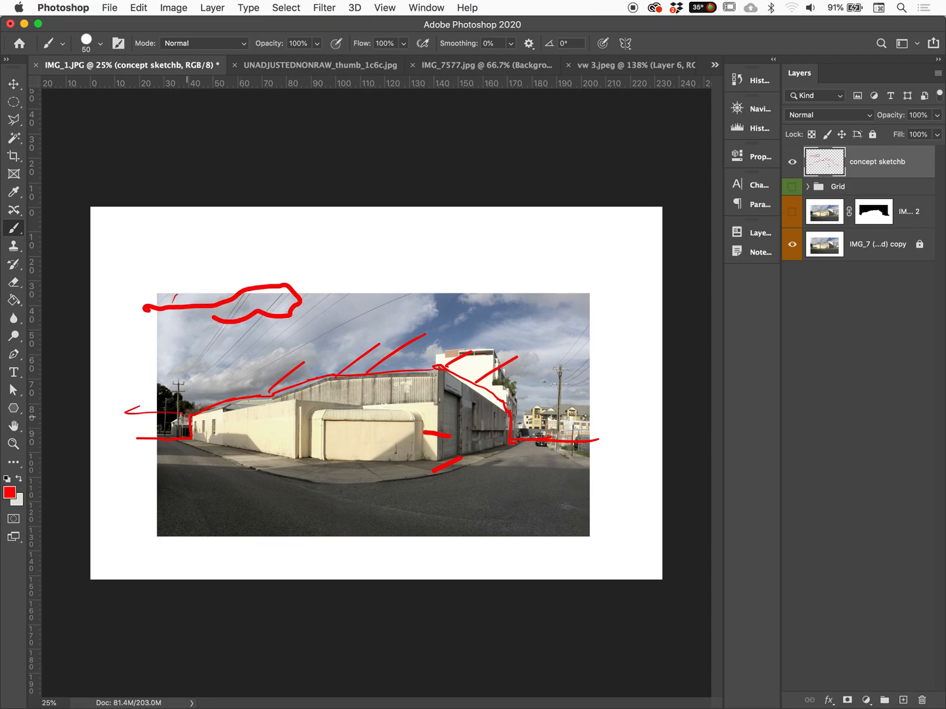
pyautogui.press('super+z')
pyautogui.press('super+z')
pyautogui.press('super+z')
# Sketch red horizon lines extending past both sides of the photo, and add marks on the road and below the photo
pyautogui.moveTo(156, 420)
pyautogui.mouseDown()
pyautogui.moveTo(194, 415)
pyautogui.moveTo(85, 412)
pyautogui.mouseUp()
pyautogui.moveTo(513, 419)
pyautogui.mouseDown()
pyautogui.moveTo(624, 413)
pyautogui.moveTo(531, 427)
pyautogui.mouseUp()
pyautogui.moveTo(264, 520); pyautogui.dragTo(283, 491)
pyautogui.moveTo(657, 434)
pyautogui.mouseDown()
pyautogui.moveTo(615, 427)
pyautogui.moveTo(512, 439)
pyautogui.mouseUp()
pyautogui.moveTo(355, 562); pyautogui.dragTo(406, 551)
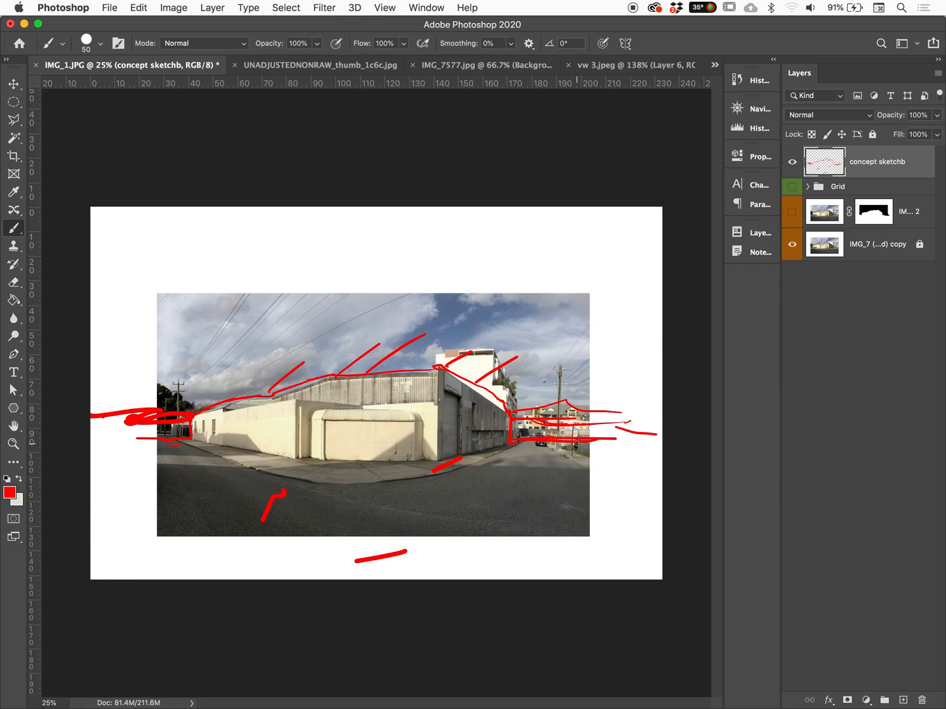
# Set the Eraser to 100% opacity and erase the red marks on the road, below the photo and at the pavement corner
pyautogui.press('e')
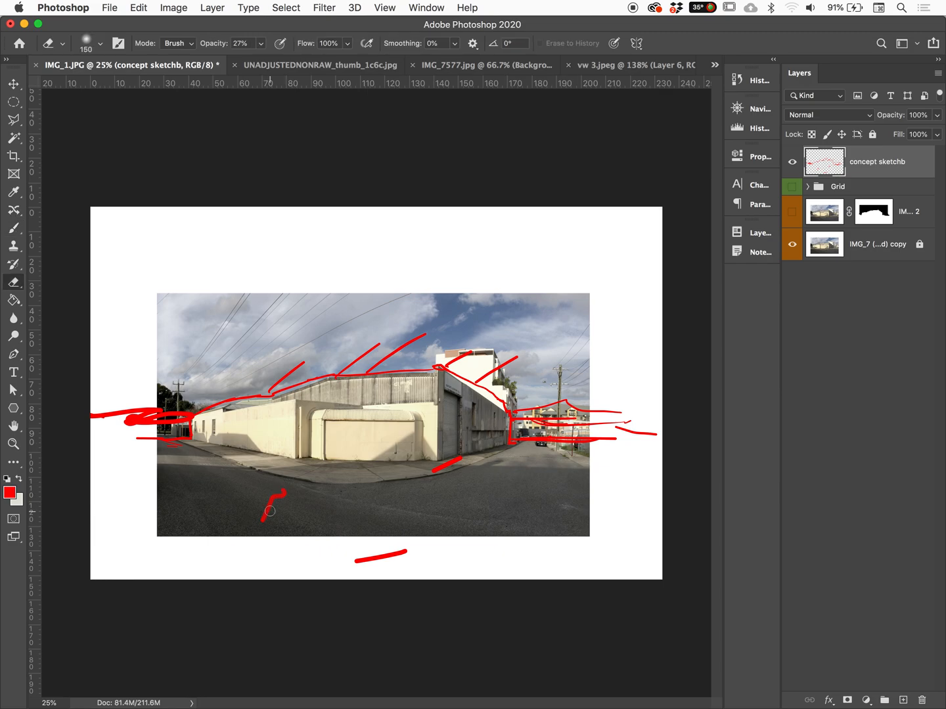
pyautogui.press(']')
pyautogui.press(']')
pyautogui.moveTo(206, 47); pyautogui.dragTo(330, 53)
pyautogui.moveTo(264, 523)
pyautogui.mouseDown()
pyautogui.moveTo(308, 504)
pyautogui.moveTo(387, 564)
pyautogui.moveTo(406, 545)
pyautogui.moveTo(415, 549)
pyautogui.moveTo(397, 540)
pyautogui.mouseUp()
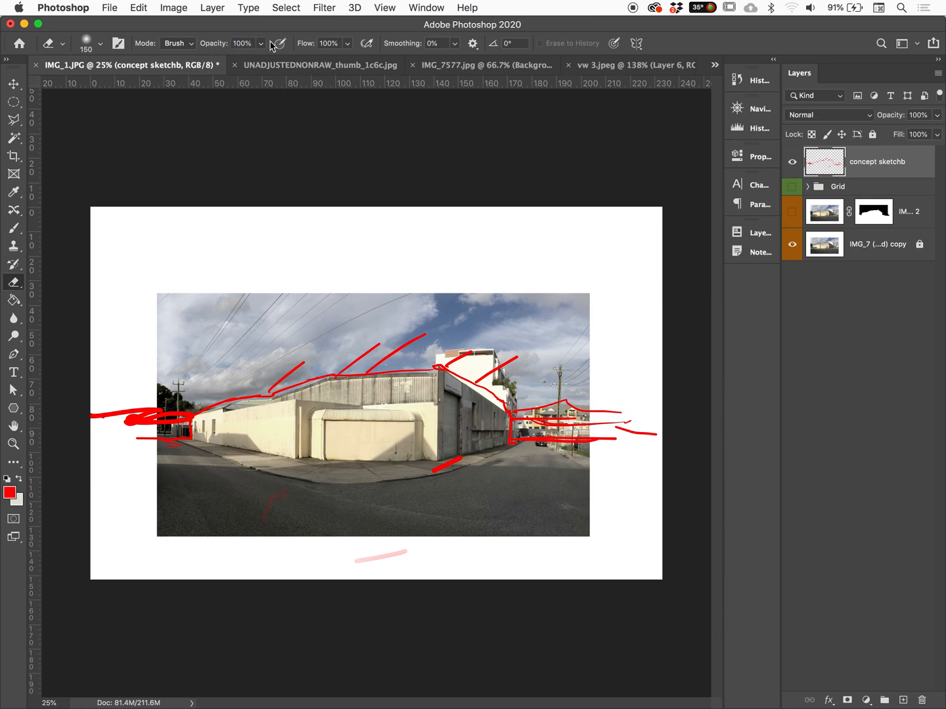
pyautogui.moveTo(253, 512); pyautogui.dragTo(281, 495)
pyautogui.moveTo(363, 564); pyautogui.dragTo(407, 549)
pyautogui.moveTo(438, 470); pyautogui.dragTo(460, 458)
# Brush a jagged red edge across the road around the building and draw a leader line from it to a mark below the photo
pyautogui.press('b')
pyautogui.moveTo(347, 560); pyautogui.dragTo(359, 564)
pyautogui.moveTo(177, 443)
pyautogui.mouseDown()
pyautogui.moveTo(158, 464)
pyautogui.moveTo(246, 498)
pyautogui.mouseUp()
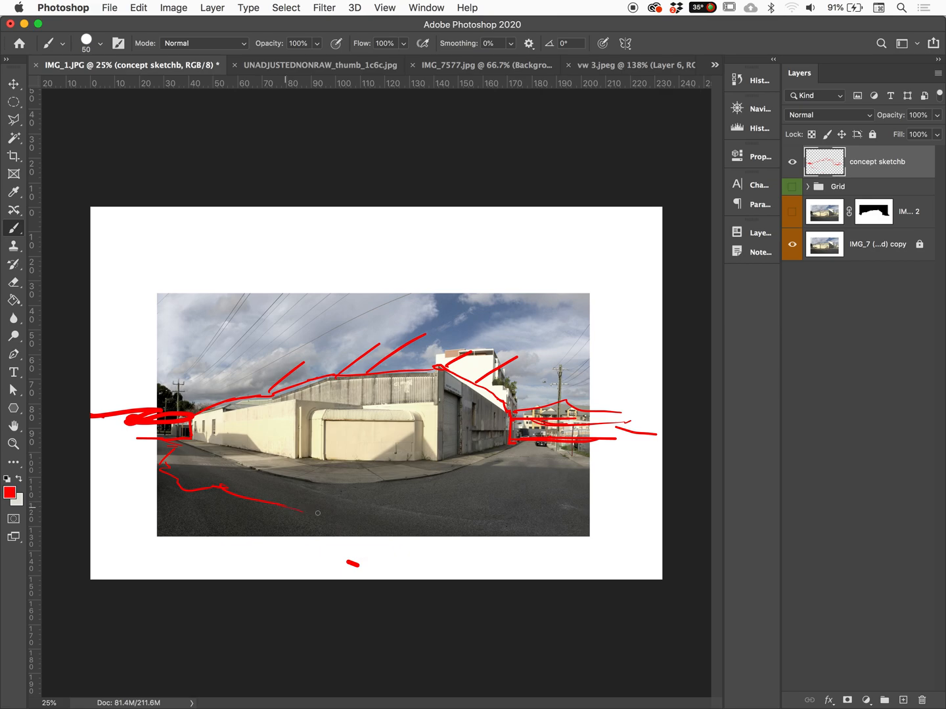
pyautogui.moveTo(346, 507)
pyautogui.mouseDown()
pyautogui.moveTo(506, 491)
pyautogui.moveTo(493, 482)
pyautogui.moveTo(536, 471)
pyautogui.moveTo(515, 464)
pyautogui.moveTo(546, 452)
pyautogui.moveTo(562, 497)
pyautogui.mouseUp()
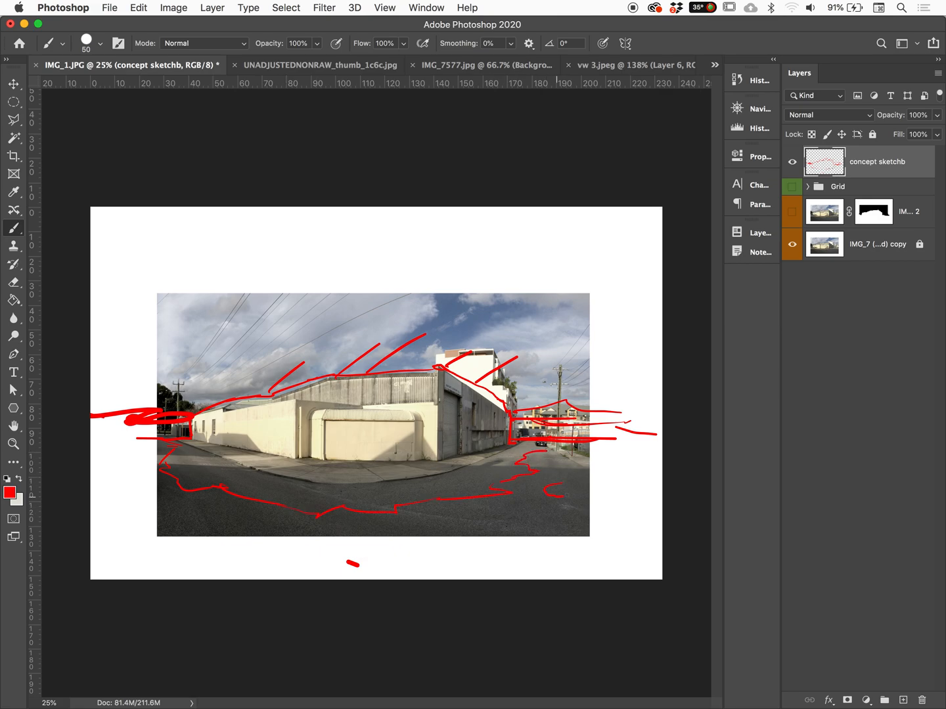
pyautogui.moveTo(353, 563)
pyautogui.mouseDown()
pyautogui.moveTo(442, 509)
pyautogui.moveTo(434, 503)
pyautogui.mouseUp()
# Change the foreground colour to yellow-orange and hatch the ground at the lower left of the canvas with diagonal strokes
pyautogui.click(9, 493)
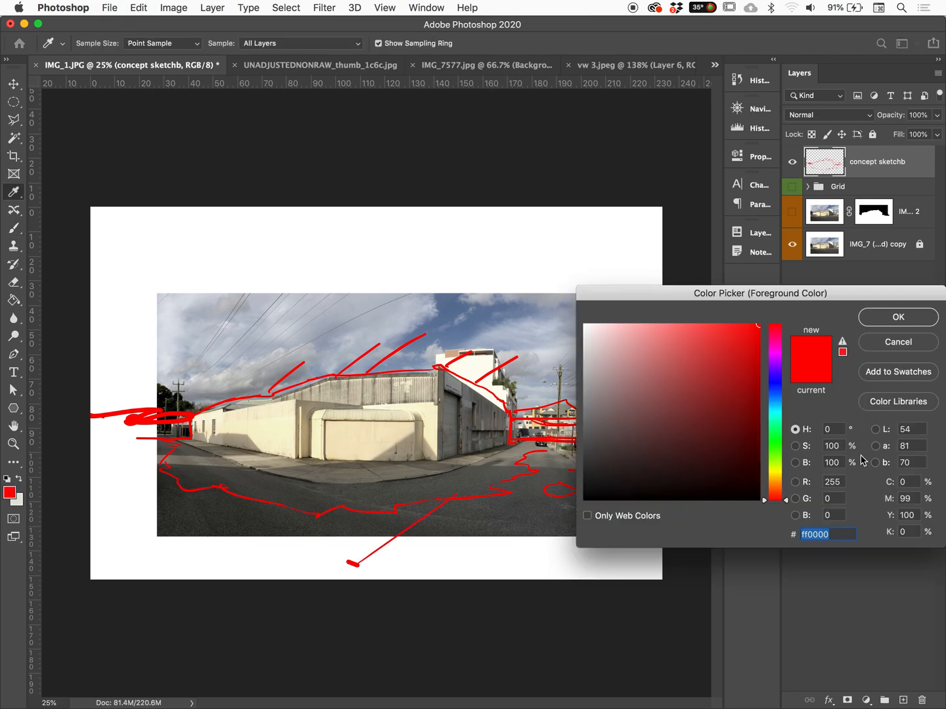
pyautogui.click(777, 478)
pyautogui.click(877, 318)
pyautogui.moveTo(176, 487)
pyautogui.mouseDown()
pyautogui.moveTo(80, 530)
pyautogui.moveTo(91, 512)
pyautogui.mouseUp()
pyautogui.moveTo(142, 462); pyautogui.dragTo(91, 481)
pyautogui.moveTo(240, 502); pyautogui.dragTo(145, 551)
pyautogui.moveTo(267, 516); pyautogui.dragTo(201, 562)
# Handwrite the yellow-orange label "DESERT" below the photo and a sky replacement label in the sky at the right edge
pyautogui.moveTo(292, 540)
pyautogui.mouseDown()
pyautogui.moveTo(304, 565)
pyautogui.moveTo(340, 556)
pyautogui.mouseUp()
pyautogui.moveTo(345, 556); pyautogui.dragTo(355, 565)
pyautogui.moveTo(351, 554); pyautogui.dragTo(367, 553)
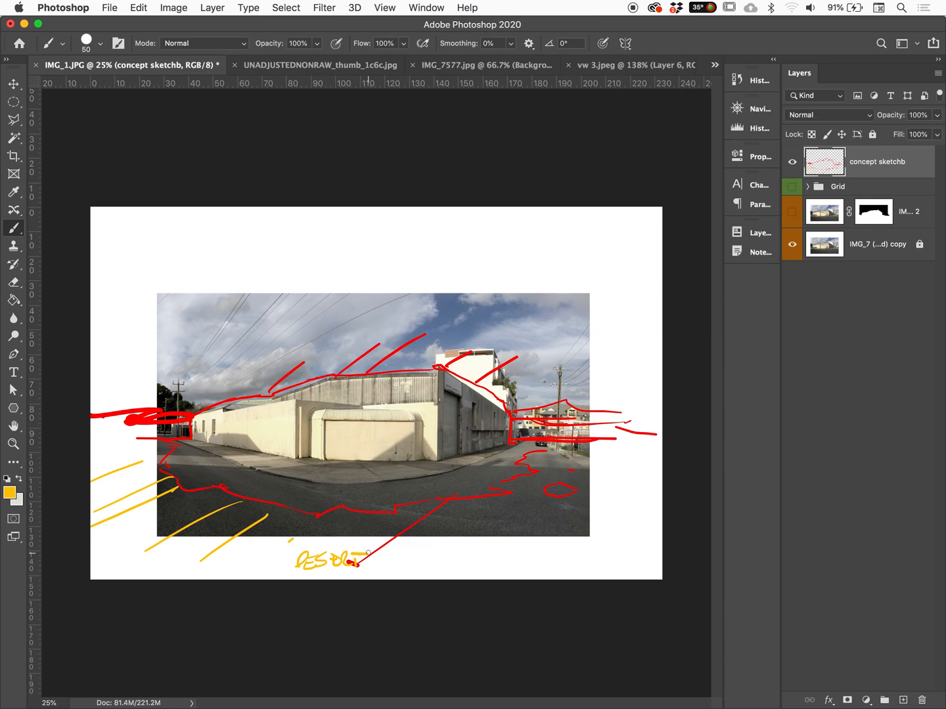
pyautogui.moveTo(555, 341)
pyautogui.mouseDown()
pyautogui.moveTo(545, 353)
pyautogui.moveTo(558, 354)
pyautogui.mouseUp()
pyautogui.moveTo(570, 342)
pyautogui.mouseDown()
pyautogui.moveTo(569, 355)
pyautogui.moveTo(584, 348)
pyautogui.mouseUp()
pyautogui.moveTo(589, 341)
pyautogui.mouseDown()
pyautogui.moveTo(578, 357)
pyautogui.moveTo(658, 353)
pyautogui.mouseUp()
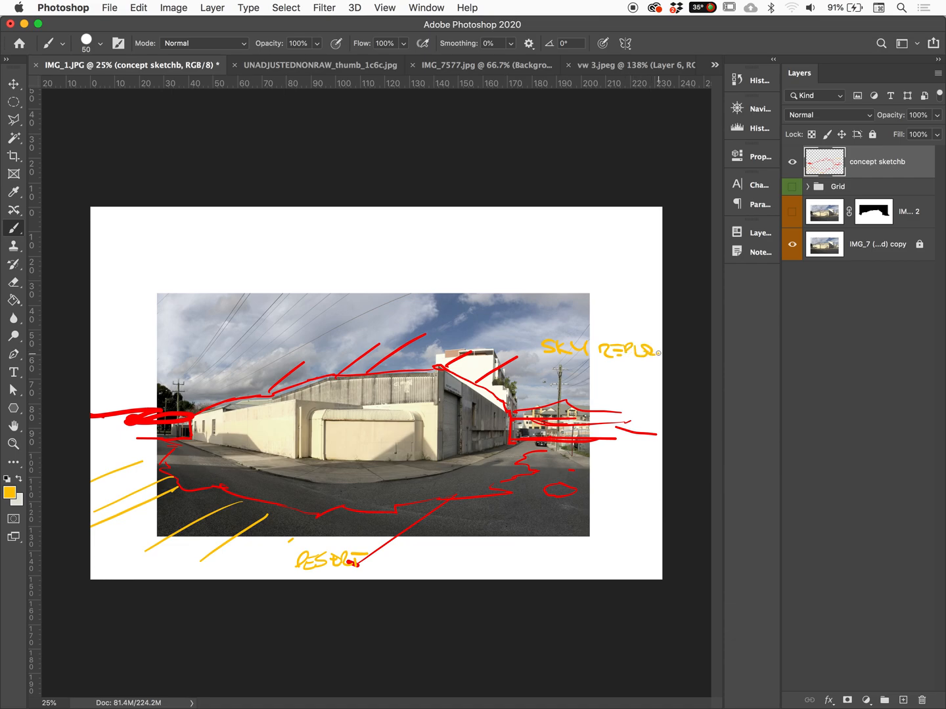
# Add yellow-orange marks on the right-hand road, left horizon and building wall, then circle the left utility pole with question marks beside it
pyautogui.moveTo(511, 509); pyautogui.dragTo(477, 548)
pyautogui.moveTo(564, 529); pyautogui.dragTo(563, 535)
pyautogui.moveTo(92, 426); pyautogui.dragTo(170, 417)
pyautogui.moveTo(362, 431); pyautogui.dragTo(358, 441)
pyautogui.moveTo(177, 366)
pyautogui.mouseDown()
pyautogui.moveTo(171, 375)
pyautogui.moveTo(150, 360)
pyautogui.moveTo(159, 343)
pyautogui.moveTo(158, 353)
pyautogui.mouseUp()
pyautogui.click(155, 374)
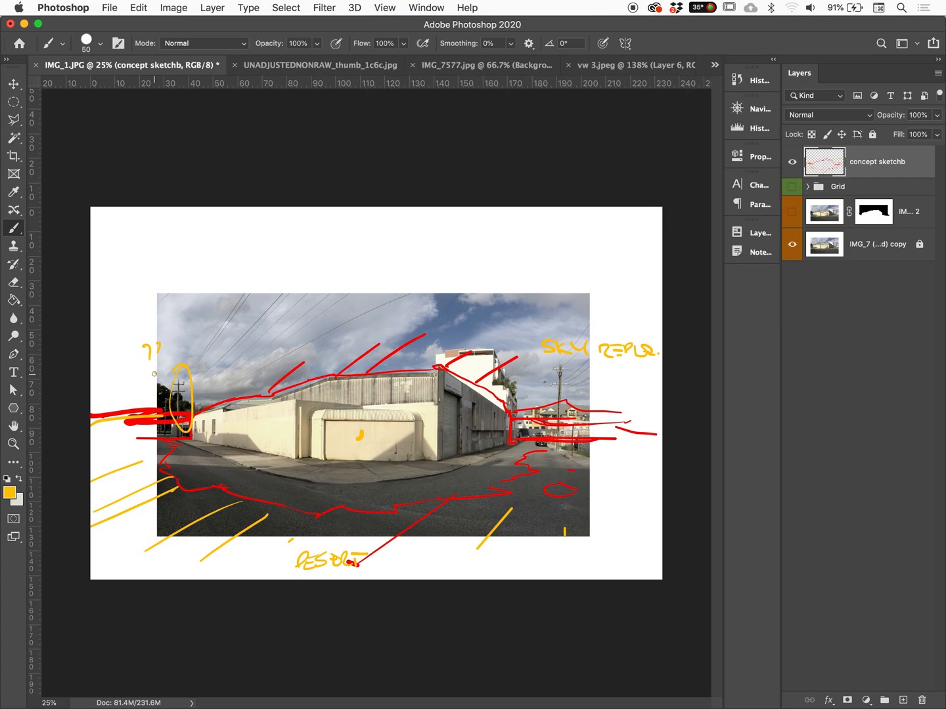
# Circle the right-hand utility pole and scribble over the power lines in yellow-orange, erasing the zigzag stroke from the building's front wall
pyautogui.moveTo(562, 358)
pyautogui.mouseDown()
pyautogui.moveTo(551, 457)
pyautogui.moveTo(568, 352)
pyautogui.mouseUp()
pyautogui.moveTo(302, 478); pyautogui.dragTo(382, 421)
pyautogui.moveTo(208, 340)
pyautogui.mouseDown()
pyautogui.moveTo(228, 330)
pyautogui.moveTo(218, 322)
pyautogui.moveTo(241, 299)
pyautogui.mouseUp()
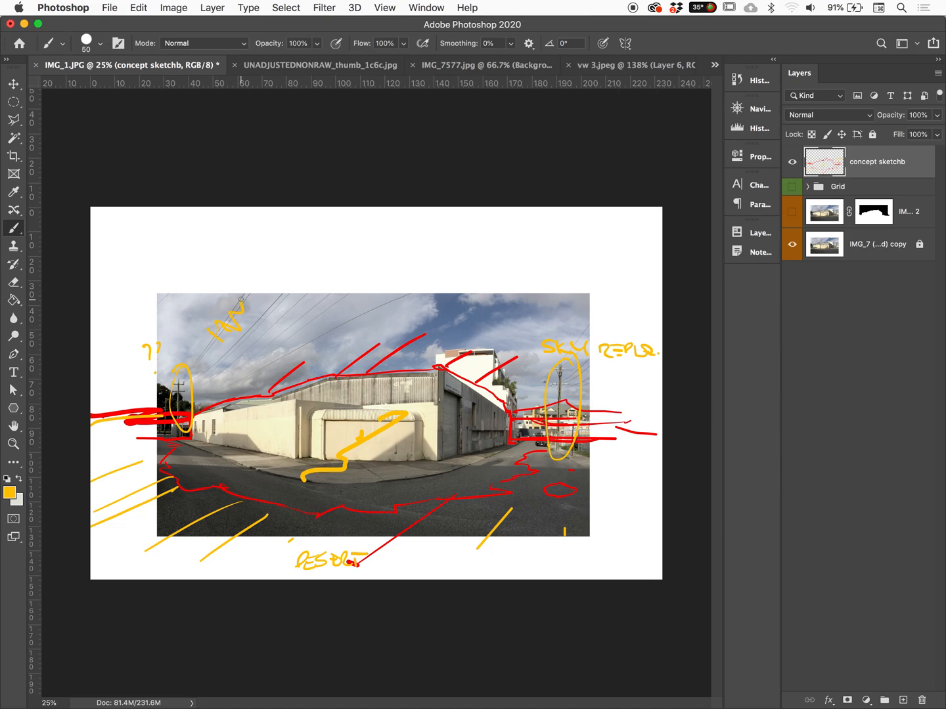
pyautogui.moveTo(591, 563)
pyautogui.mouseDown()
pyautogui.moveTo(577, 543)
pyautogui.moveTo(539, 525)
pyautogui.mouseUp()
pyautogui.press('e')
pyautogui.moveTo(407, 412)
pyautogui.mouseDown()
pyautogui.moveTo(304, 473)
pyautogui.moveTo(383, 425)
pyautogui.moveTo(399, 424)
pyautogui.mouseUp()
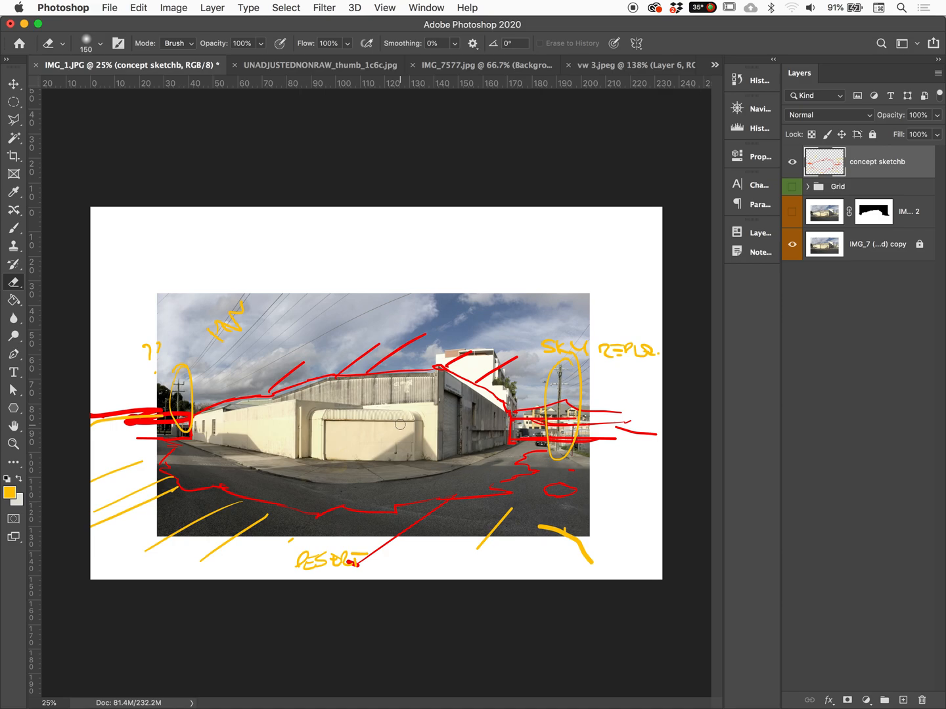
# Change the foreground colour to blue and brush a large circle above the building's roof, extending past the photo's upper edge
pyautogui.click(9, 493)
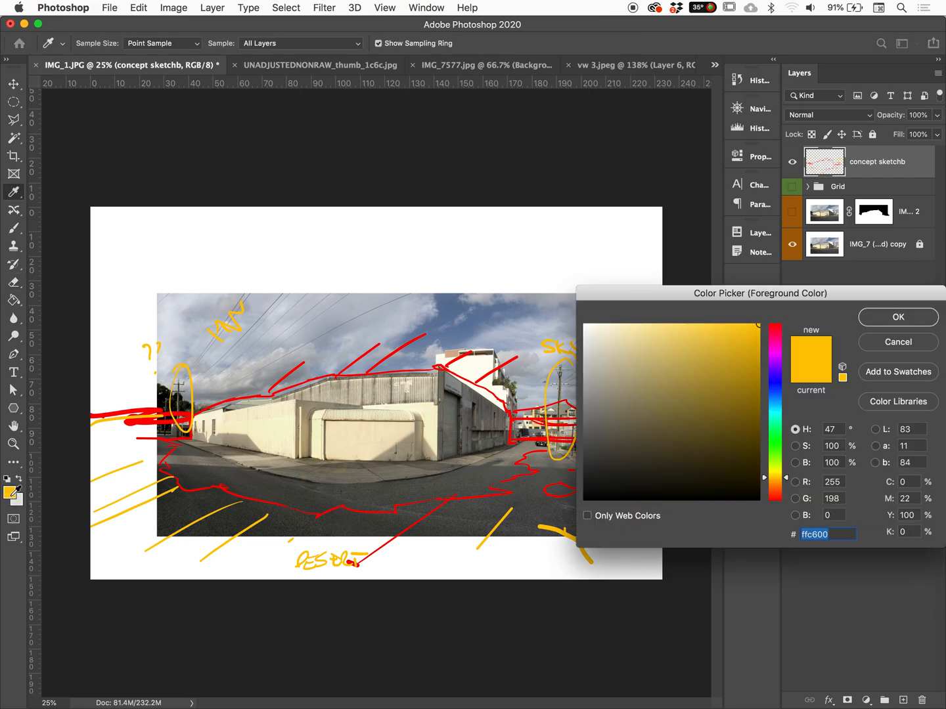
pyautogui.moveTo(776, 459); pyautogui.dragTo(777, 389)
pyautogui.click(894, 318)
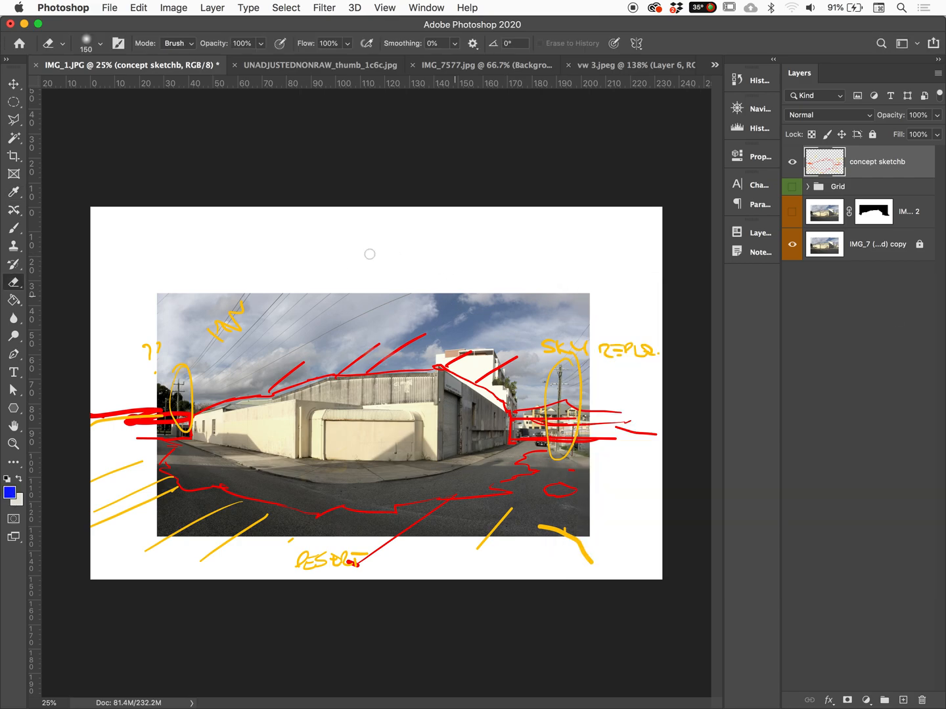
pyautogui.press('b')
pyautogui.click(518, 399)
pyautogui.moveTo(382, 244)
pyautogui.mouseDown()
pyautogui.moveTo(437, 276)
pyautogui.moveTo(394, 360)
pyautogui.mouseUp()
pyautogui.moveTo(438, 259)
pyautogui.mouseDown()
pyautogui.moveTo(394, 361)
pyautogui.moveTo(420, 357)
pyautogui.mouseUp()
pyautogui.moveTo(384, 361)
pyautogui.mouseDown()
pyautogui.moveTo(334, 320)
pyautogui.moveTo(380, 362)
pyautogui.mouseUp()
# Sketch blue vertical supports at the middle and both sides of the large circle, reaching down to the roofline
pyautogui.moveTo(384, 315); pyautogui.dragTo(382, 374)
pyautogui.moveTo(329, 301)
pyautogui.mouseDown()
pyautogui.moveTo(331, 375)
pyautogui.moveTo(308, 380)
pyautogui.mouseUp()
pyautogui.moveTo(446, 305); pyautogui.dragTo(447, 367)
pyautogui.moveTo(438, 332)
pyautogui.mouseDown()
pyautogui.moveTo(437, 369)
pyautogui.moveTo(459, 375)
pyautogui.mouseUp()
pyautogui.moveTo(436, 370); pyautogui.dragTo(449, 372)
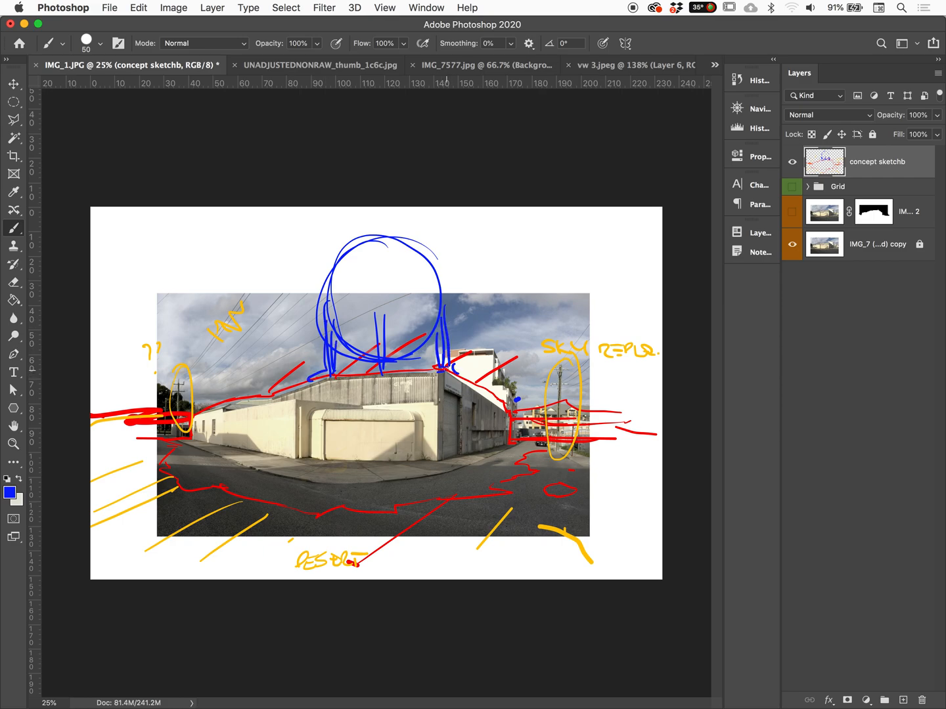
# Sketch smaller blue circles with footings on both sides of the large circle and draw a horizontal band across it
pyautogui.moveTo(469, 310)
pyautogui.mouseDown()
pyautogui.moveTo(487, 362)
pyautogui.moveTo(467, 372)
pyautogui.moveTo(480, 342)
pyautogui.moveTo(446, 363)
pyautogui.mouseUp()
pyautogui.moveTo(435, 352); pyautogui.dragTo(476, 382)
pyautogui.moveTo(465, 374)
pyautogui.mouseDown()
pyautogui.moveTo(471, 381)
pyautogui.moveTo(426, 370)
pyautogui.mouseUp()
pyautogui.moveTo(432, 361); pyautogui.dragTo(433, 369)
pyautogui.moveTo(309, 339)
pyautogui.mouseDown()
pyautogui.moveTo(314, 377)
pyautogui.moveTo(345, 374)
pyautogui.mouseUp()
pyautogui.moveTo(363, 369); pyautogui.dragTo(364, 374)
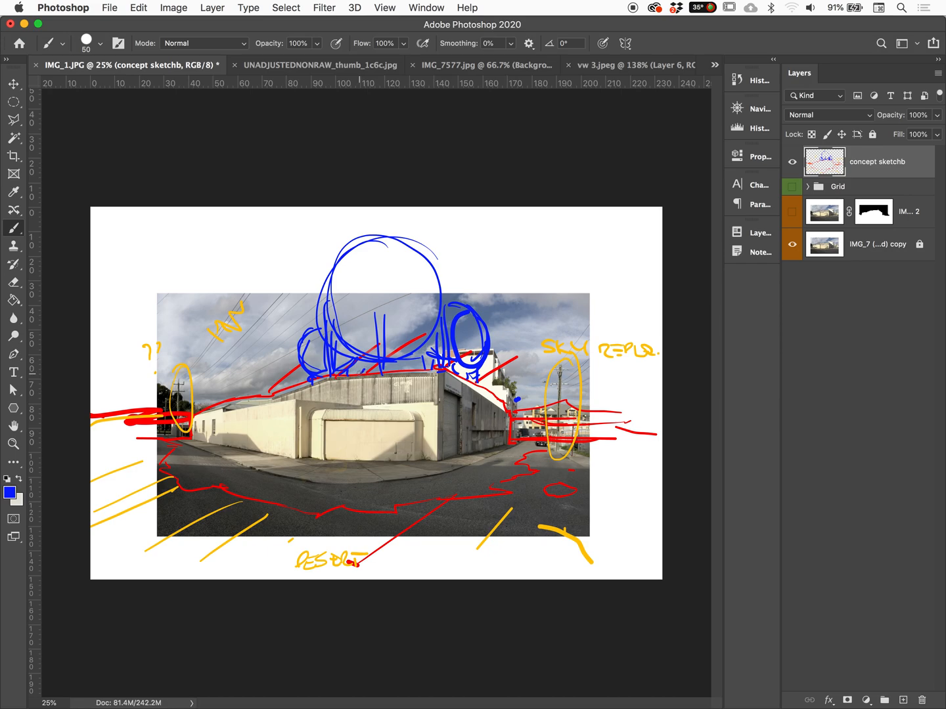
pyautogui.moveTo(362, 293); pyautogui.dragTo(438, 301)
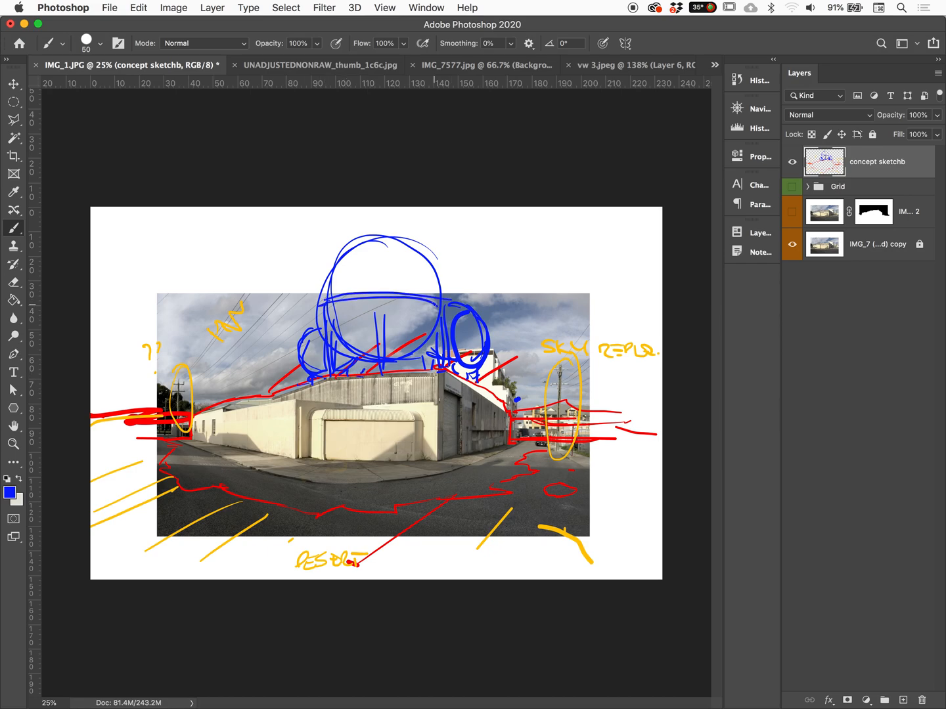
# Sketch blue structures at the far left and right ends of the roof and trace the roofline between them
pyautogui.moveTo(194, 412)
pyautogui.mouseDown()
pyautogui.moveTo(222, 382)
pyautogui.moveTo(221, 410)
pyautogui.moveTo(234, 388)
pyautogui.moveTo(246, 406)
pyautogui.moveTo(199, 375)
pyautogui.moveTo(227, 367)
pyautogui.moveTo(244, 393)
pyautogui.mouseUp()
pyautogui.moveTo(507, 416)
pyautogui.mouseDown()
pyautogui.moveTo(486, 392)
pyautogui.moveTo(511, 403)
pyautogui.moveTo(512, 434)
pyautogui.moveTo(507, 406)
pyautogui.mouseUp()
pyautogui.moveTo(254, 399)
pyautogui.mouseDown()
pyautogui.moveTo(312, 383)
pyautogui.moveTo(495, 379)
pyautogui.mouseUp()
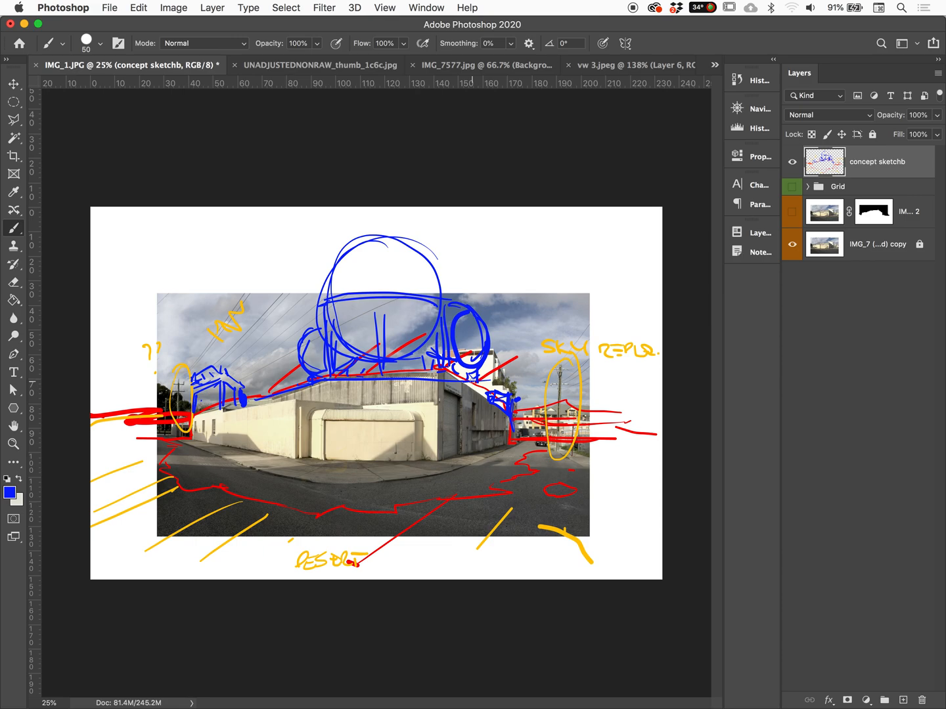
pyautogui.moveTo(509, 429)
pyautogui.mouseDown()
pyautogui.moveTo(515, 444)
pyautogui.moveTo(556, 441)
pyautogui.mouseUp()
# Draw a boxed sign lettered "EATS" on top of the large circle with short light rays around it
pyautogui.moveTo(352, 217); pyautogui.dragTo(402, 236)
pyautogui.moveTo(346, 218)
pyautogui.mouseDown()
pyautogui.moveTo(396, 209)
pyautogui.moveTo(402, 233)
pyautogui.mouseUp()
pyautogui.moveTo(362, 233); pyautogui.dragTo(388, 232)
pyautogui.moveTo(403, 214); pyautogui.dragTo(402, 235)
pyautogui.moveTo(363, 235)
pyautogui.mouseDown()
pyautogui.moveTo(358, 243)
pyautogui.moveTo(407, 241)
pyautogui.mouseUp()
pyautogui.moveTo(383, 242); pyautogui.dragTo(407, 245)
pyautogui.moveTo(356, 221)
pyautogui.mouseDown()
pyautogui.moveTo(375, 227)
pyautogui.moveTo(387, 216)
pyautogui.moveTo(394, 227)
pyautogui.moveTo(322, 249)
pyautogui.mouseUp()
pyautogui.moveTo(328, 230)
pyautogui.mouseDown()
pyautogui.moveTo(311, 232)
pyautogui.moveTo(310, 214)
pyautogui.mouseUp()
pyautogui.moveTo(438, 239)
pyautogui.mouseDown()
pyautogui.moveTo(424, 244)
pyautogui.moveTo(433, 240)
pyautogui.mouseUp()
pyautogui.click(441, 209)
# Sketch a blue rectangular sign box with a ledge on the front of the building above the entrance wall
pyautogui.click(503, 483)
pyautogui.moveTo(337, 388)
pyautogui.mouseDown()
pyautogui.moveTo(337, 408)
pyautogui.moveTo(398, 407)
pyautogui.mouseUp()
pyautogui.moveTo(387, 383)
pyautogui.mouseDown()
pyautogui.moveTo(338, 383)
pyautogui.moveTo(411, 413)
pyautogui.mouseUp()
pyautogui.moveTo(413, 408); pyautogui.dragTo(414, 413)
pyautogui.moveTo(336, 383)
pyautogui.mouseDown()
pyautogui.moveTo(336, 405)
pyautogui.moveTo(412, 385)
pyautogui.mouseUp()
pyautogui.moveTo(411, 385); pyautogui.dragTo(413, 406)
pyautogui.moveTo(333, 383); pyautogui.dragTo(322, 412)
pyautogui.moveTo(323, 413); pyautogui.dragTo(413, 413)
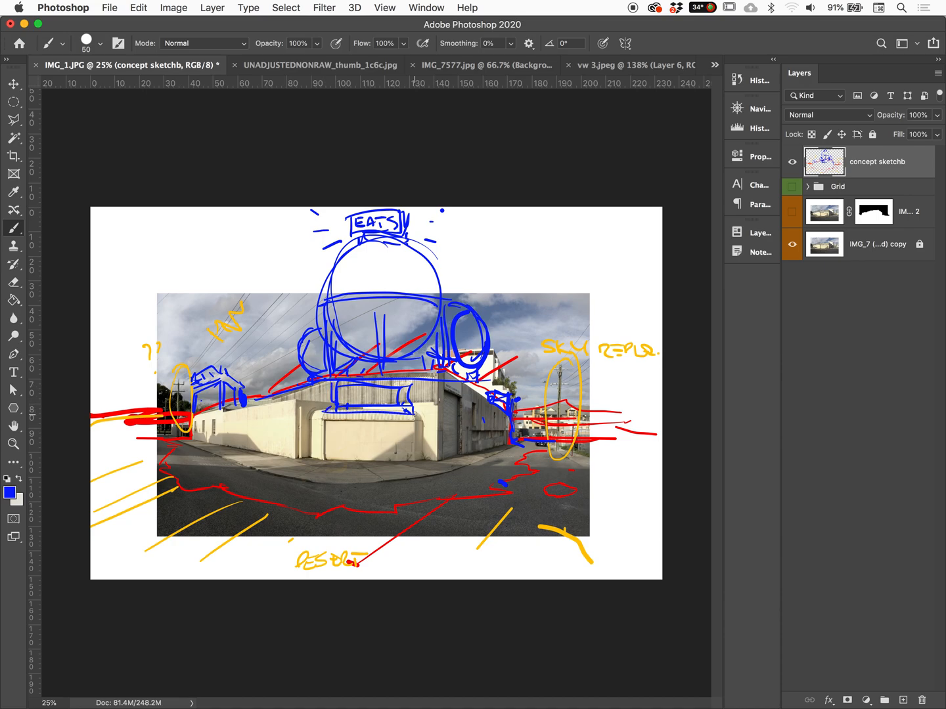
# Outline a blue door and window openings on the building's front wall below the sign box
pyautogui.moveTo(341, 430); pyautogui.dragTo(339, 457)
pyautogui.moveTo(340, 422)
pyautogui.mouseDown()
pyautogui.moveTo(340, 439)
pyautogui.moveTo(424, 424)
pyautogui.moveTo(409, 460)
pyautogui.moveTo(339, 468)
pyautogui.moveTo(343, 453)
pyautogui.mouseUp()
pyautogui.moveTo(343, 452)
pyautogui.mouseDown()
pyautogui.moveTo(346, 426)
pyautogui.moveTo(355, 462)
pyautogui.moveTo(356, 452)
pyautogui.mouseUp()
pyautogui.moveTo(353, 426); pyautogui.dragTo(363, 467)
pyautogui.moveTo(389, 416); pyautogui.dragTo(389, 465)
pyautogui.moveTo(395, 420)
pyautogui.mouseDown()
pyautogui.moveTo(395, 455)
pyautogui.moveTo(410, 453)
pyautogui.mouseUp()
# Sketch a blue figure on the pavement left of the entrance and stacked strokes on the pavement to its right
pyautogui.moveTo(322, 463)
pyautogui.mouseDown()
pyautogui.moveTo(335, 466)
pyautogui.moveTo(312, 448)
pyautogui.moveTo(287, 457)
pyautogui.mouseUp()
pyautogui.moveTo(289, 457)
pyautogui.mouseDown()
pyautogui.moveTo(311, 450)
pyautogui.moveTo(310, 458)
pyautogui.mouseUp()
pyautogui.moveTo(310, 458)
pyautogui.mouseDown()
pyautogui.moveTo(319, 450)
pyautogui.moveTo(311, 459)
pyautogui.mouseUp()
pyautogui.moveTo(293, 444)
pyautogui.mouseDown()
pyautogui.moveTo(277, 446)
pyautogui.moveTo(310, 451)
pyautogui.moveTo(315, 472)
pyautogui.mouseUp()
pyautogui.moveTo(417, 465); pyautogui.dragTo(438, 467)
pyautogui.moveTo(308, 465); pyautogui.dragTo(301, 470)
pyautogui.moveTo(439, 469); pyautogui.dragTo(426, 462)
pyautogui.moveTo(429, 446); pyautogui.dragTo(446, 453)
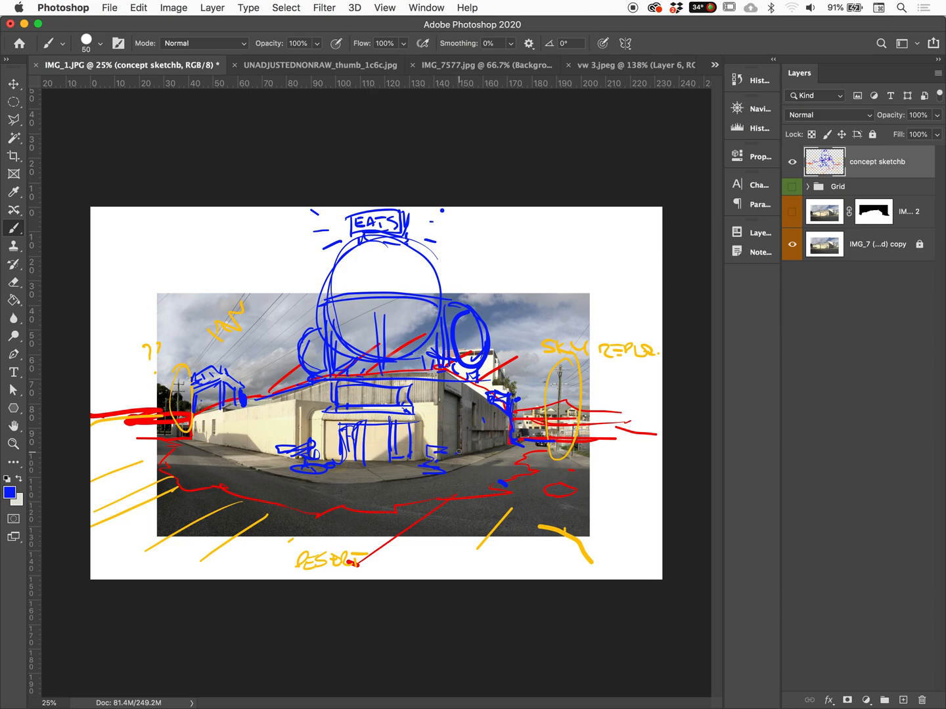
# Extend the figure beside the entrance, handwrite "SENTURY" below it, and add small marks on the right pavement and side circles
pyautogui.moveTo(264, 453); pyautogui.dragTo(309, 438)
pyautogui.moveTo(298, 483)
pyautogui.mouseDown()
pyautogui.moveTo(291, 493)
pyautogui.moveTo(316, 483)
pyautogui.moveTo(326, 490)
pyautogui.mouseUp()
pyautogui.moveTo(331, 483)
pyautogui.mouseDown()
pyautogui.moveTo(330, 492)
pyautogui.moveTo(368, 487)
pyautogui.mouseUp()
pyautogui.moveTo(475, 456); pyautogui.dragTo(494, 457)
pyautogui.moveTo(458, 343); pyautogui.dragTo(480, 351)
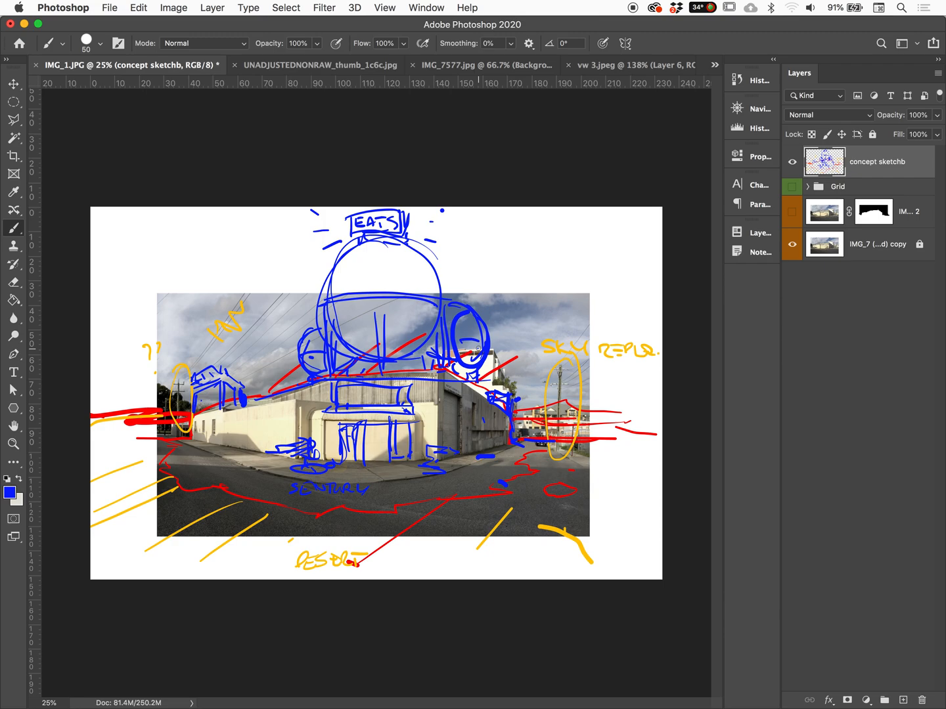
# Draw a blue sea container shape with its handwritten label on the left roof slope and a line across the right-hand road
pyautogui.moveTo(245, 396); pyautogui.dragTo(300, 387)
pyautogui.moveTo(538, 471); pyautogui.dragTo(425, 473)
pyautogui.moveTo(256, 393)
pyautogui.mouseDown()
pyautogui.moveTo(286, 360)
pyautogui.moveTo(301, 362)
pyautogui.mouseUp()
pyautogui.moveTo(299, 364)
pyautogui.mouseDown()
pyautogui.moveTo(298, 387)
pyautogui.moveTo(309, 381)
pyautogui.mouseUp()
pyautogui.moveTo(247, 322); pyautogui.dragTo(278, 328)
pyautogui.moveTo(258, 345)
pyautogui.mouseDown()
pyautogui.moveTo(249, 348)
pyautogui.moveTo(297, 328)
pyautogui.mouseUp()
# Add blue detail at the building's right end and draw a large ellipse around the rooftop "EATS" sign
pyautogui.moveTo(507, 389); pyautogui.dragTo(510, 400)
pyautogui.moveTo(511, 423)
pyautogui.mouseDown()
pyautogui.moveTo(528, 427)
pyautogui.moveTo(523, 441)
pyautogui.mouseUp()
pyautogui.moveTo(524, 442); pyautogui.dragTo(566, 448)
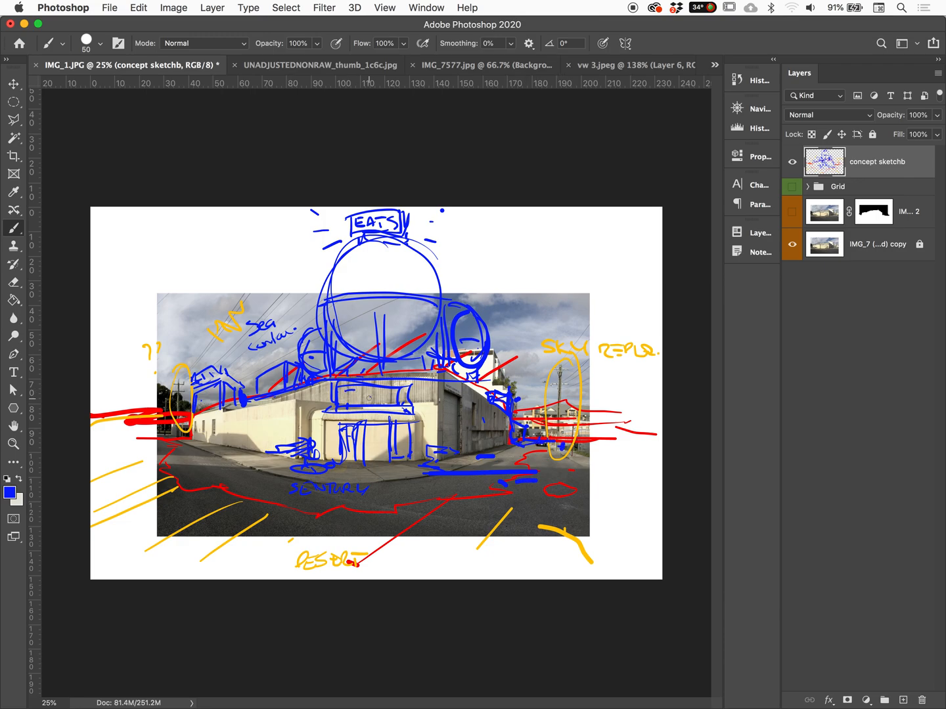
pyautogui.moveTo(306, 252); pyautogui.dragTo(429, 179)
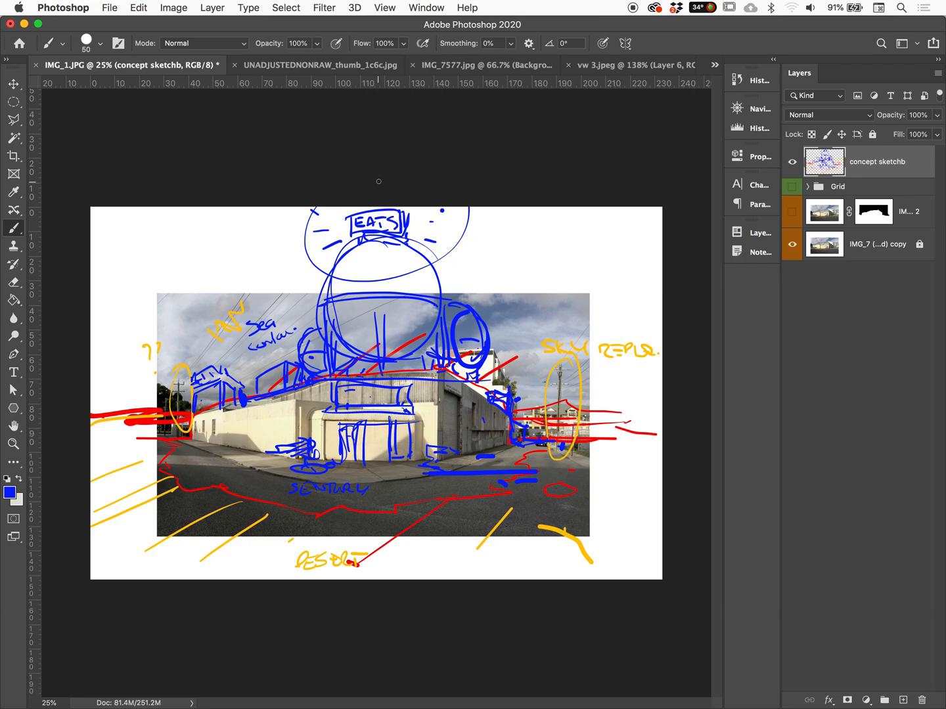
# Draw blue horizon lines outward from both ends of the building to the canvas edges
pyautogui.moveTo(646, 516); pyautogui.dragTo(653, 511)
pyautogui.moveTo(514, 437); pyautogui.dragTo(666, 430)
pyautogui.moveTo(192, 445)
pyautogui.mouseDown()
pyautogui.moveTo(87, 441)
pyautogui.moveTo(189, 420)
pyautogui.moveTo(192, 405)
pyautogui.mouseUp()
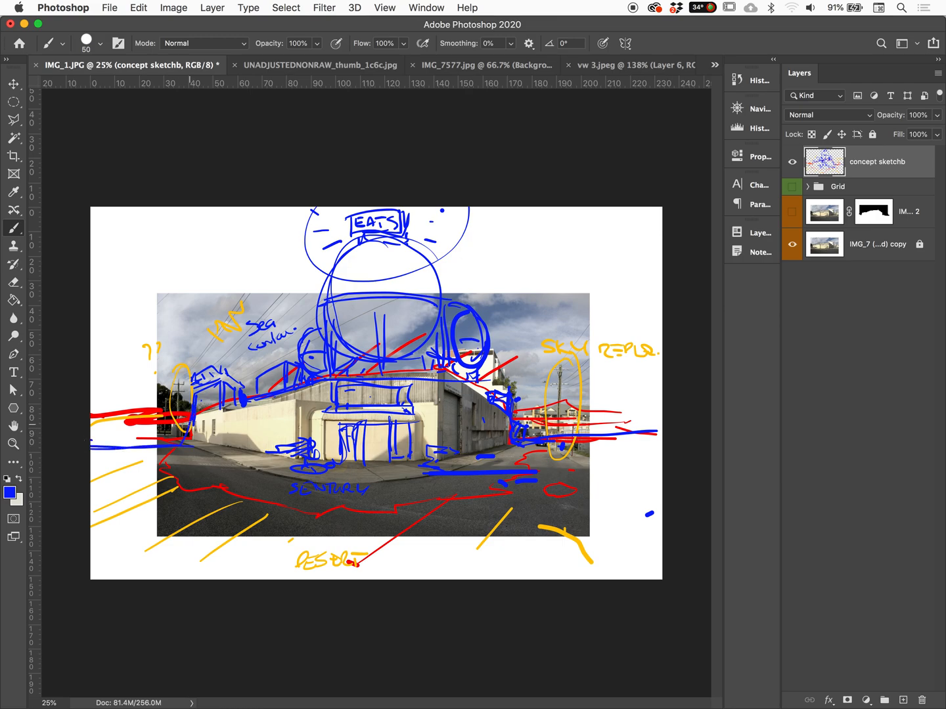
# Sketch the blue outline of a large foreground vehicle at the lower right corner of the photo
pyautogui.moveTo(613, 462)
pyautogui.mouseDown()
pyautogui.moveTo(596, 476)
pyautogui.moveTo(619, 461)
pyautogui.moveTo(641, 482)
pyautogui.moveTo(606, 503)
pyautogui.moveTo(632, 486)
pyautogui.mouseUp()
pyautogui.moveTo(631, 486)
pyautogui.mouseDown()
pyautogui.moveTo(647, 494)
pyautogui.moveTo(661, 481)
pyautogui.mouseUp()
pyautogui.moveTo(661, 482); pyautogui.dragTo(634, 509)
pyautogui.moveTo(582, 488)
pyautogui.mouseDown()
pyautogui.moveTo(548, 492)
pyautogui.moveTo(594, 533)
pyautogui.moveTo(630, 543)
pyautogui.moveTo(647, 520)
pyautogui.mouseUp()
# Sketch small blue rounded shapes along the left horizon beside the building
pyautogui.moveTo(158, 423)
pyautogui.mouseDown()
pyautogui.moveTo(187, 413)
pyautogui.moveTo(148, 430)
pyautogui.moveTo(184, 433)
pyautogui.moveTo(158, 413)
pyautogui.moveTo(187, 430)
pyautogui.moveTo(148, 413)
pyautogui.moveTo(164, 426)
pyautogui.mouseUp()
pyautogui.moveTo(167, 430); pyautogui.dragTo(192, 431)
pyautogui.moveTo(129, 440); pyautogui.dragTo(179, 442)
pyautogui.moveTo(132, 434)
pyautogui.mouseDown()
pyautogui.moveTo(122, 429)
pyautogui.moveTo(140, 419)
pyautogui.mouseUp()
pyautogui.moveTo(116, 433); pyautogui.dragTo(113, 430)
# Sketch a blue standing figure with head, body and legs on the road at the left of the photo
pyautogui.moveTo(197, 456); pyautogui.dragTo(197, 480)
pyautogui.moveTo(197, 456)
pyautogui.mouseDown()
pyautogui.moveTo(217, 460)
pyautogui.moveTo(217, 490)
pyautogui.mouseUp()
pyautogui.moveTo(217, 458); pyautogui.dragTo(226, 497)
pyautogui.moveTo(200, 463); pyautogui.dragTo(200, 483)
pyautogui.moveTo(196, 505); pyautogui.dragTo(201, 505)
pyautogui.moveTo(220, 465)
pyautogui.mouseDown()
pyautogui.moveTo(223, 492)
pyautogui.moveTo(189, 515)
pyautogui.moveTo(219, 442)
pyautogui.moveTo(222, 453)
pyautogui.mouseUp()
pyautogui.moveTo(219, 458); pyautogui.dragTo(233, 456)
pyautogui.moveTo(234, 457); pyautogui.dragTo(236, 495)
pyautogui.moveTo(259, 486); pyautogui.dragTo(257, 494)
pyautogui.moveTo(166, 448); pyautogui.dragTo(174, 471)
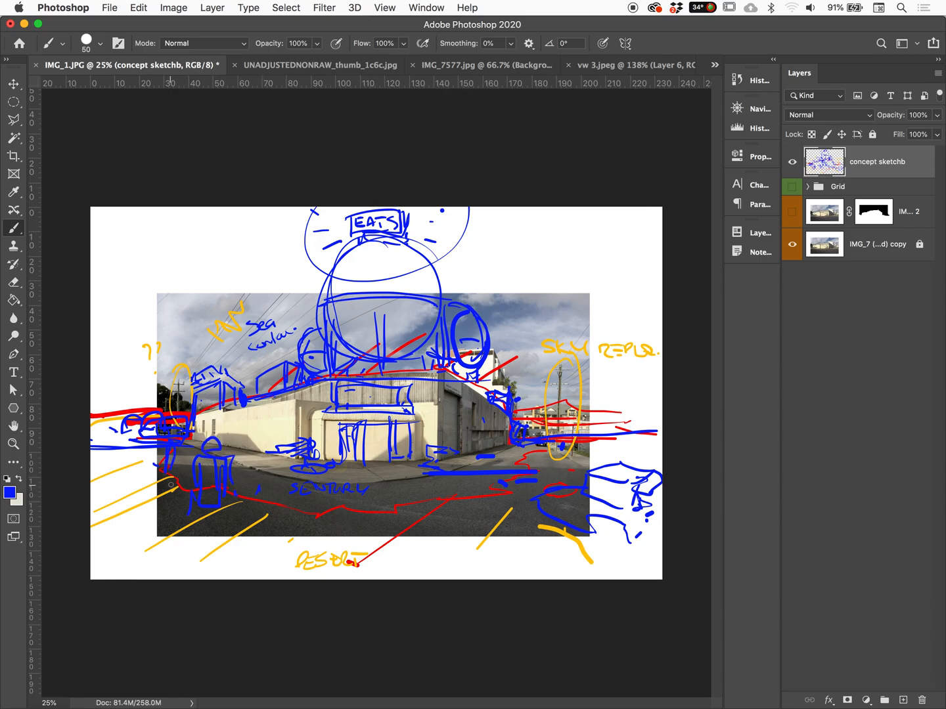
# Add a blue mark on the central road and diagonal lines across the canvas's upper right and upper left corners
pyautogui.moveTo(389, 509); pyautogui.dragTo(419, 499)
pyautogui.moveTo(662, 240); pyautogui.dragTo(555, 286)
pyautogui.moveTo(217, 207); pyautogui.dragTo(106, 281)
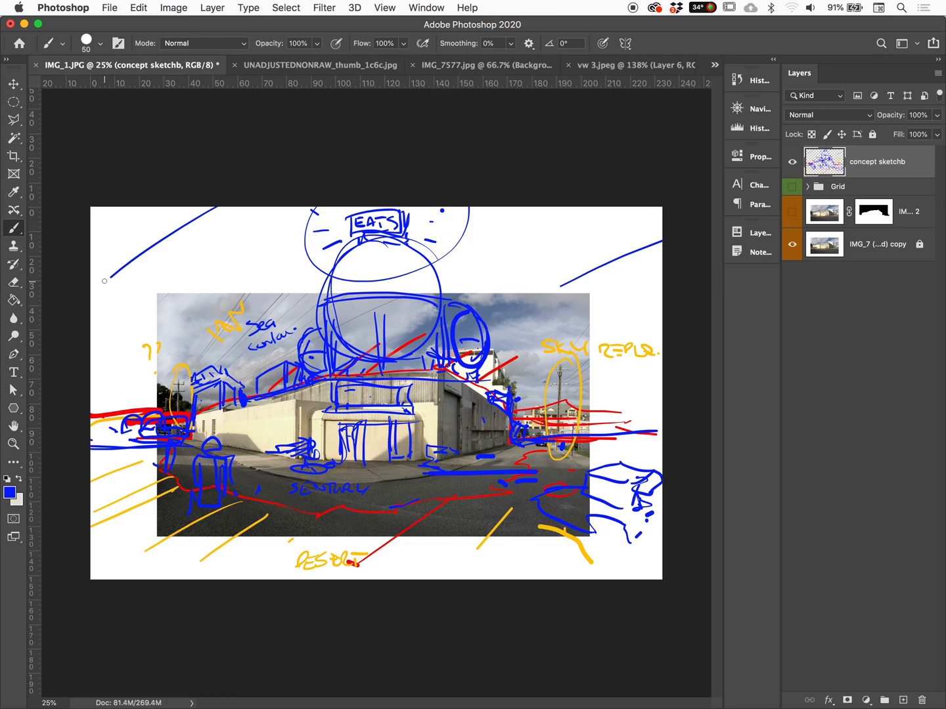
# Add blue wheel details to the foreground vehicle at the lower right, and hide and reshow the concept sketch layer
pyautogui.moveTo(590, 472)
pyautogui.mouseDown()
pyautogui.moveTo(570, 497)
pyautogui.moveTo(539, 505)
pyautogui.moveTo(637, 556)
pyautogui.mouseUp()
pyautogui.moveTo(647, 544); pyautogui.dragTo(640, 559)
pyautogui.click(791, 162)
pyautogui.click(792, 162)
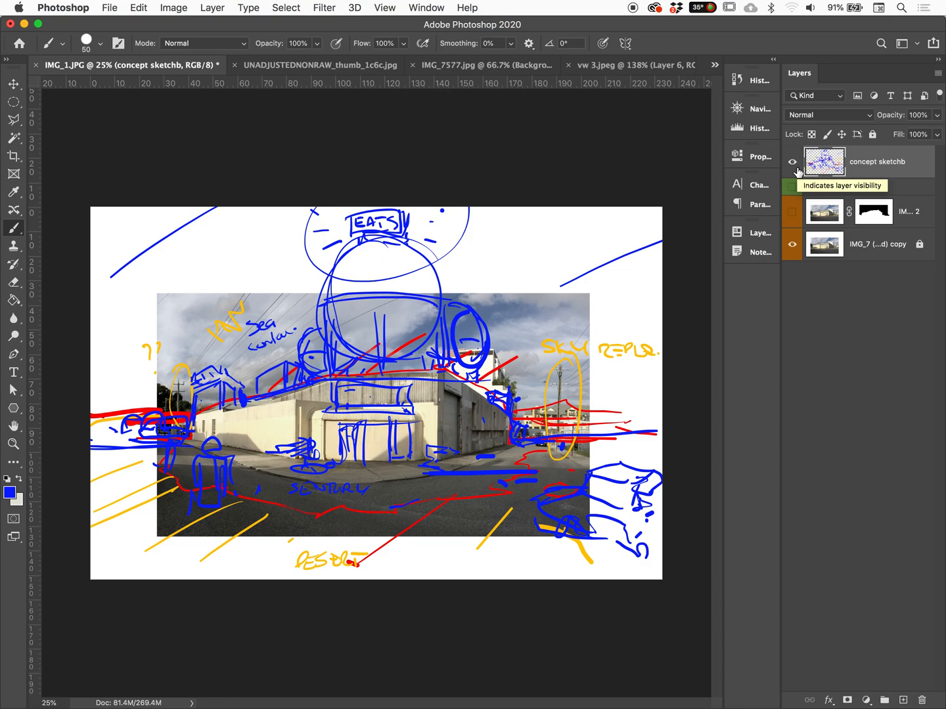
# Create a new layer above the concept sketch, set the foreground colour to green 4eff00, and enlarge the brush to 200
pyautogui.click(903, 701)
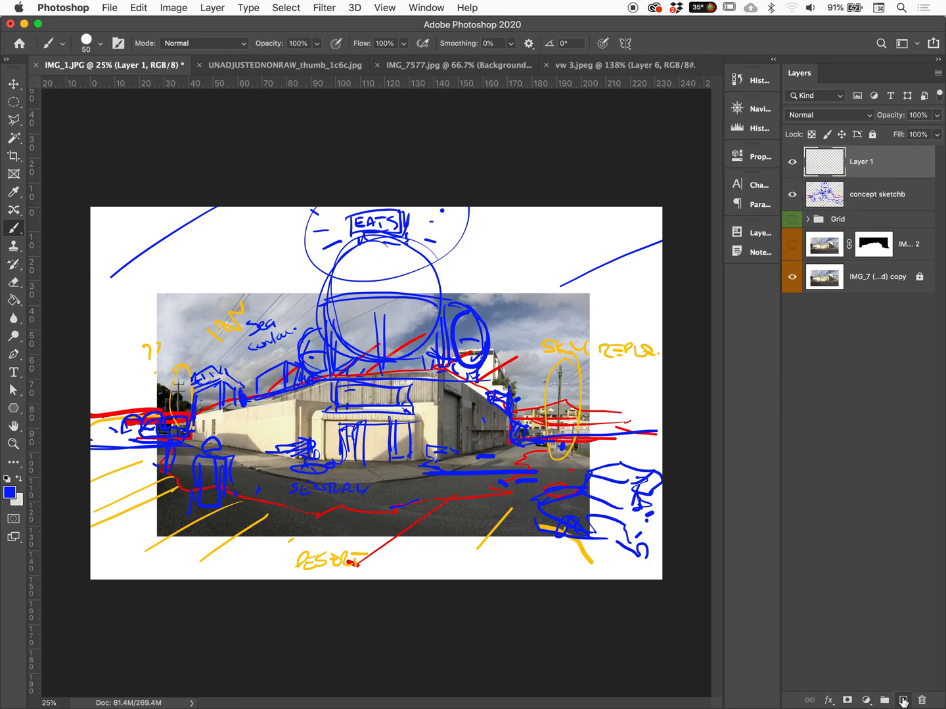
pyautogui.click(9, 493)
pyautogui.moveTo(774, 386); pyautogui.dragTo(775, 452)
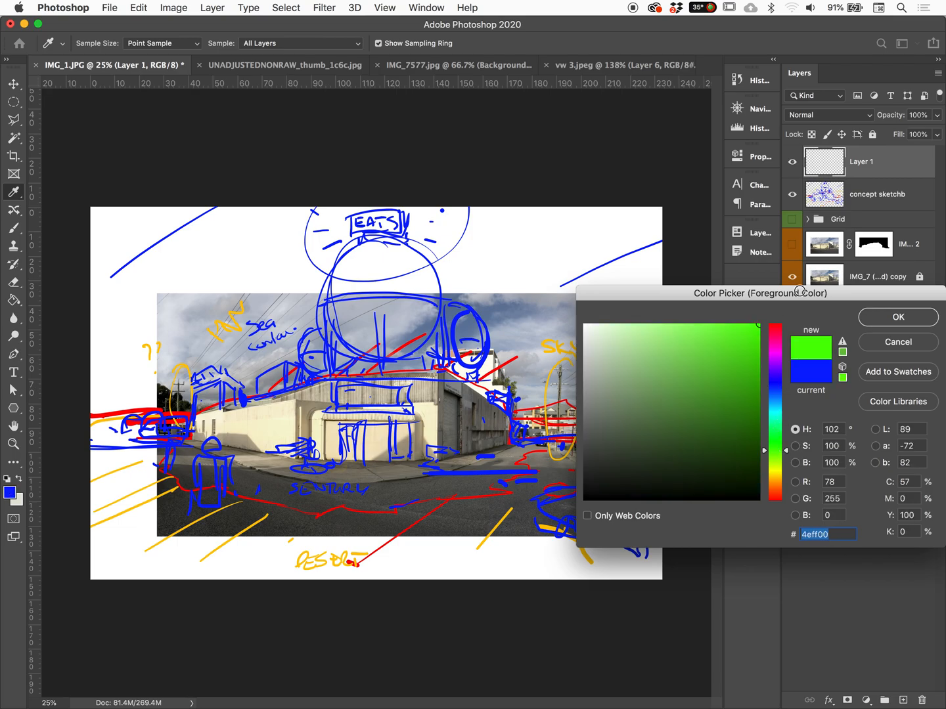
pyautogui.click(883, 316)
pyautogui.press(']')
pyautogui.press(']')
pyautogui.press(']')
pyautogui.press(']')
pyautogui.press(']')
pyautogui.press(']')
pyautogui.press(']')
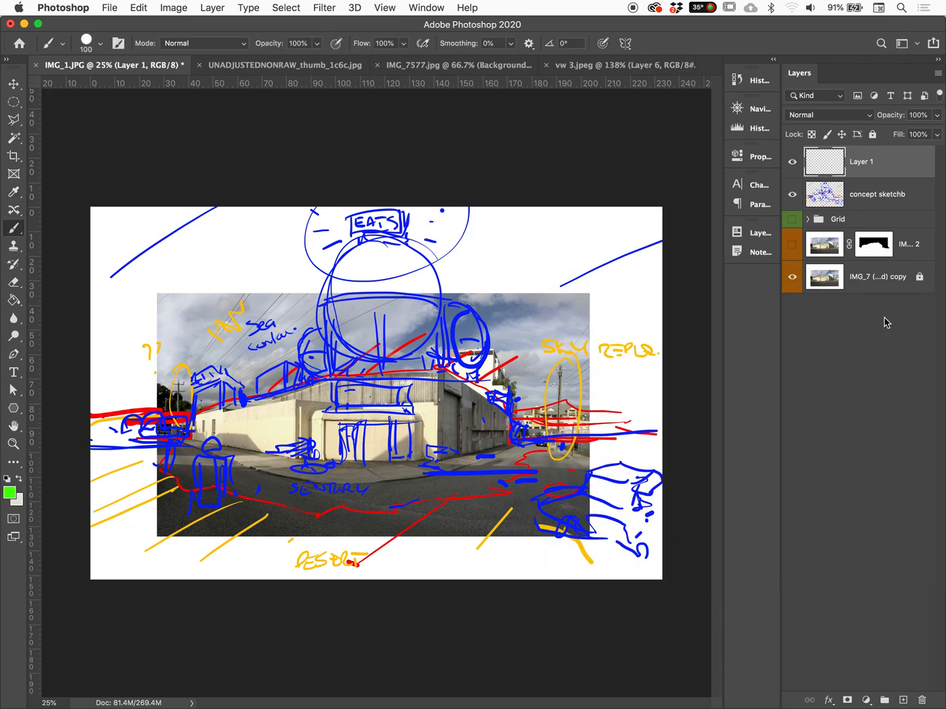
pyautogui.press(']')
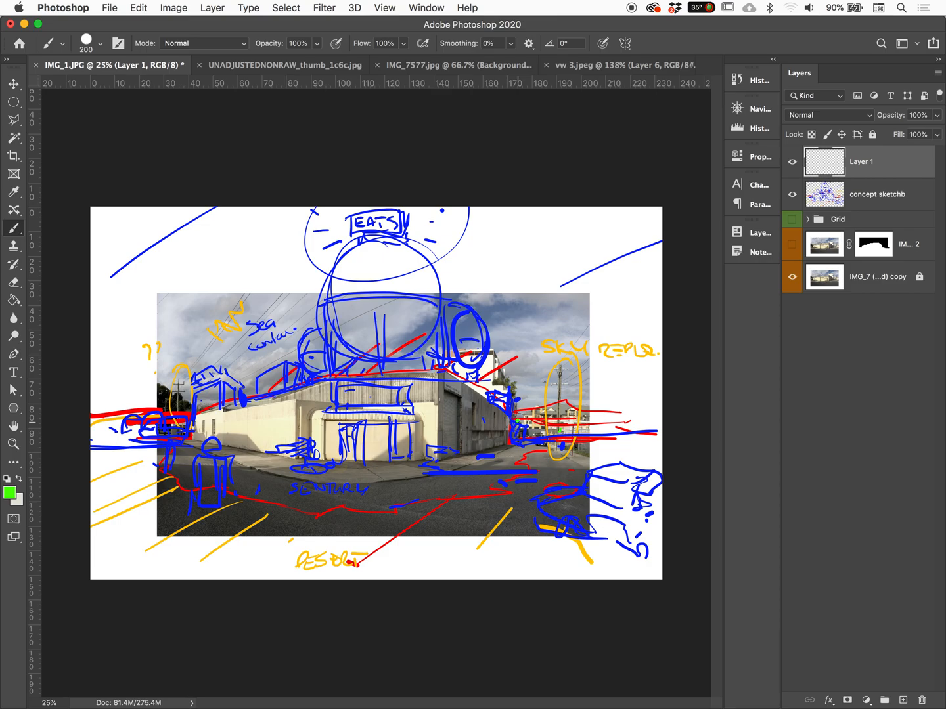
# Try thick green zigzag strokes across the ground at the bottom of the canvas and undo them
pyautogui.moveTo(115, 518)
pyautogui.mouseDown()
pyautogui.moveTo(216, 545)
pyautogui.moveTo(329, 557)
pyautogui.mouseUp()
pyautogui.moveTo(422, 551)
pyautogui.mouseDown()
pyautogui.moveTo(545, 539)
pyautogui.moveTo(625, 547)
pyautogui.mouseUp()
pyautogui.moveTo(538, 497); pyautogui.dragTo(673, 489)
pyautogui.moveTo(511, 576); pyautogui.dragTo(597, 577)
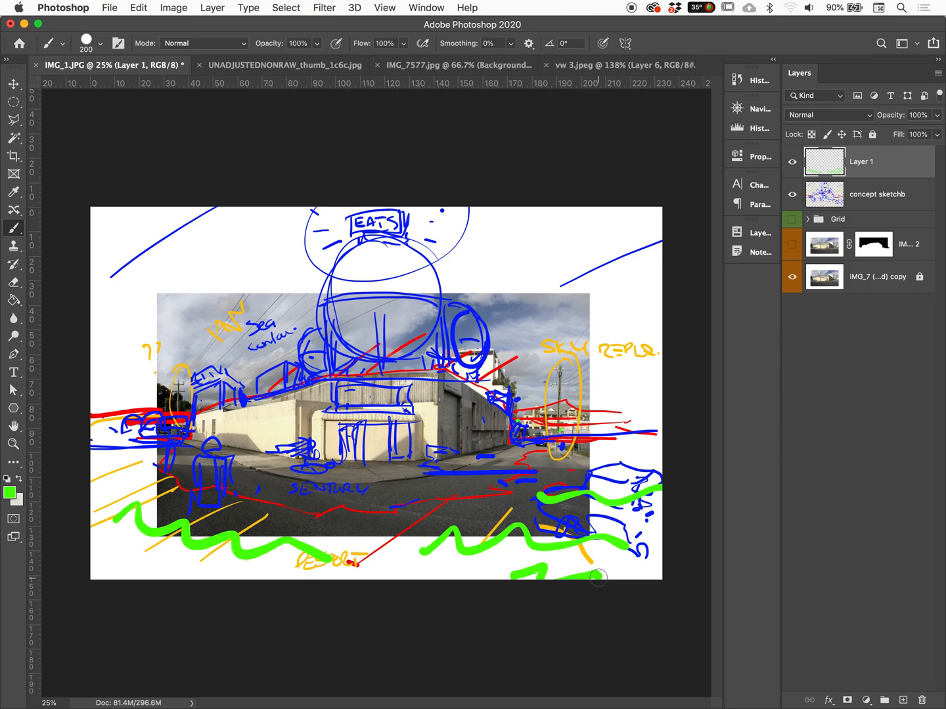
pyautogui.press('super+z')
pyautogui.press('super+z')
pyautogui.press('super+z')
pyautogui.press('super+z')
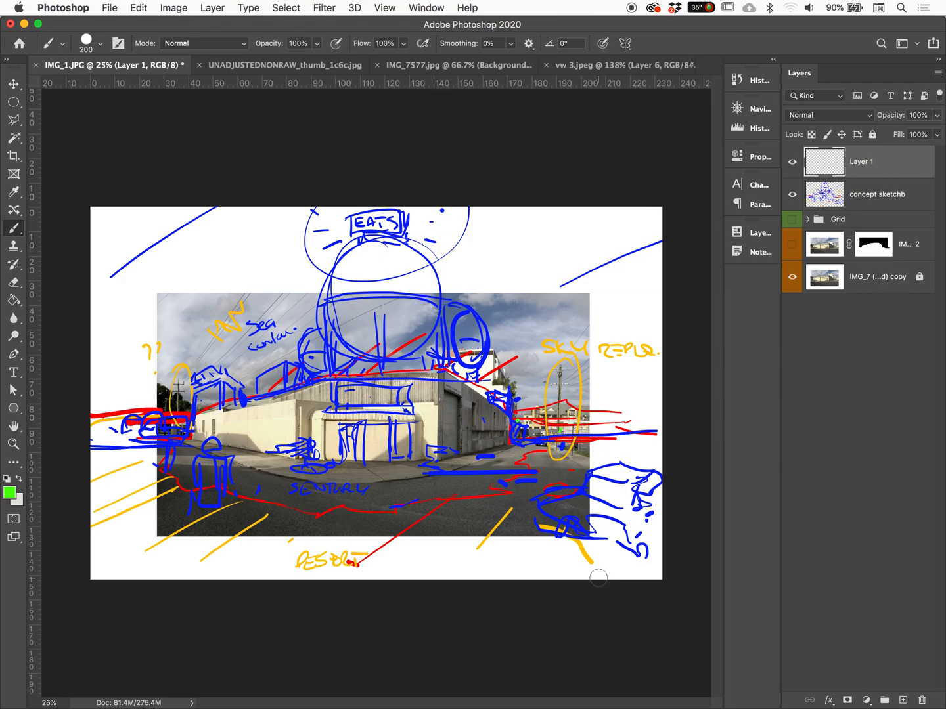
# Try green cloud outlines in the upper right sky and strokes along the right horizon, undoing the horizon strokes
pyautogui.moveTo(537, 303)
pyautogui.mouseDown()
pyautogui.moveTo(484, 298)
pyautogui.moveTo(555, 300)
pyautogui.moveTo(591, 279)
pyautogui.moveTo(519, 274)
pyautogui.moveTo(469, 290)
pyautogui.mouseUp()
pyautogui.moveTo(535, 229)
pyautogui.mouseDown()
pyautogui.moveTo(574, 221)
pyautogui.moveTo(656, 242)
pyautogui.moveTo(533, 227)
pyautogui.moveTo(509, 194)
pyautogui.mouseUp()
pyautogui.moveTo(650, 402)
pyautogui.mouseDown()
pyautogui.moveTo(557, 408)
pyautogui.moveTo(648, 418)
pyautogui.moveTo(618, 429)
pyautogui.moveTo(587, 403)
pyautogui.moveTo(610, 392)
pyautogui.moveTo(674, 398)
pyautogui.mouseUp()
pyautogui.press('super+z')
pyautogui.press('super+z')
pyautogui.press('super+z')
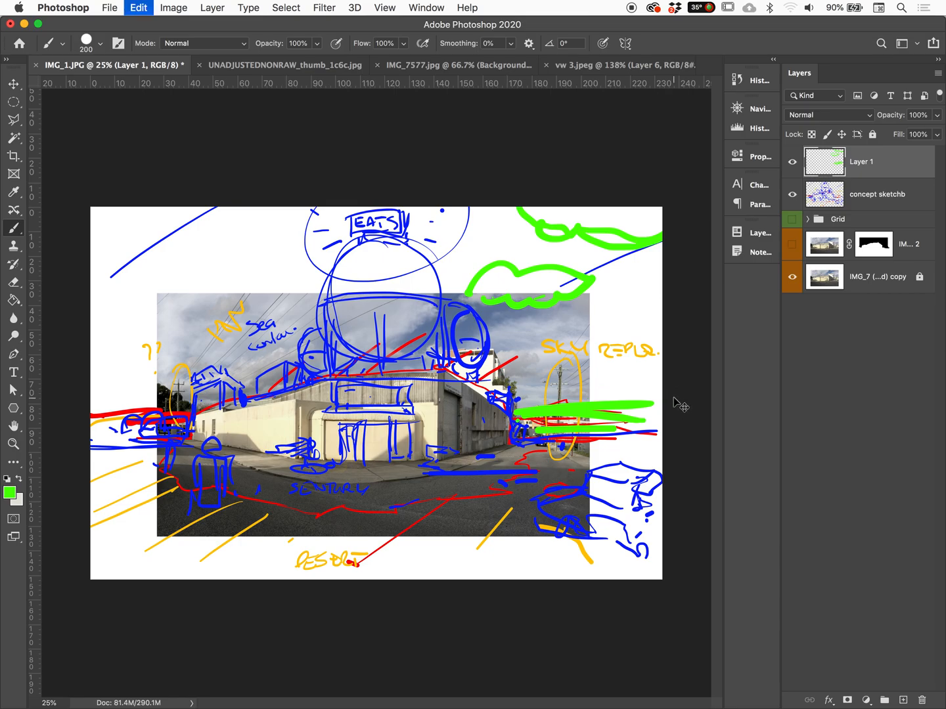
pyautogui.press('super+z')
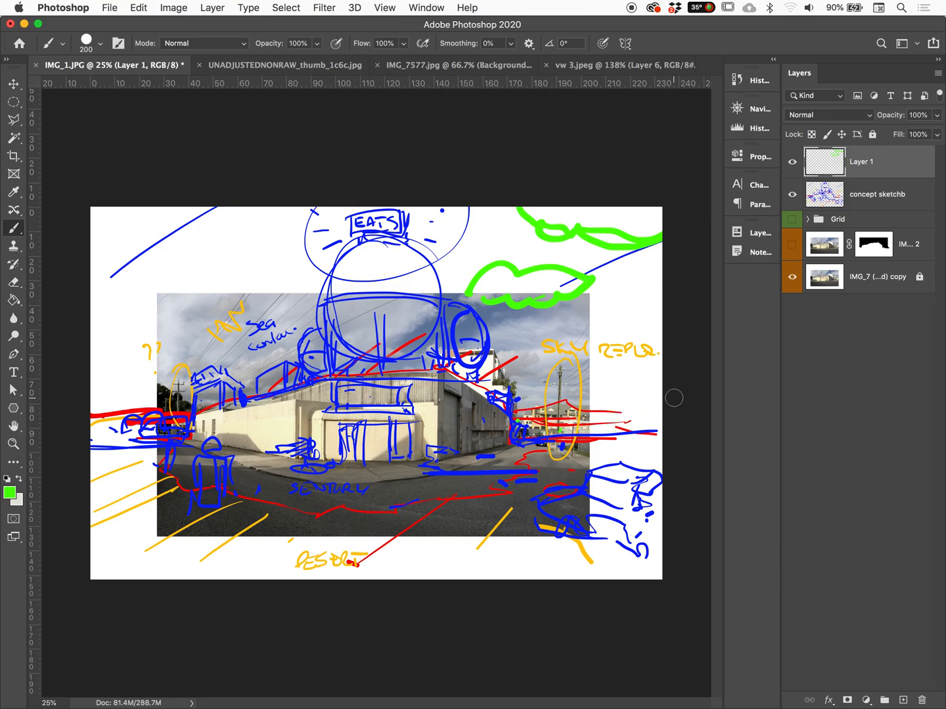
# Try a green outline on the left horizon and an extension of the upper cloud, undoing both and the cloud outlines
pyautogui.moveTo(129, 415)
pyautogui.mouseDown()
pyautogui.moveTo(148, 401)
pyautogui.moveTo(200, 405)
pyautogui.mouseUp()
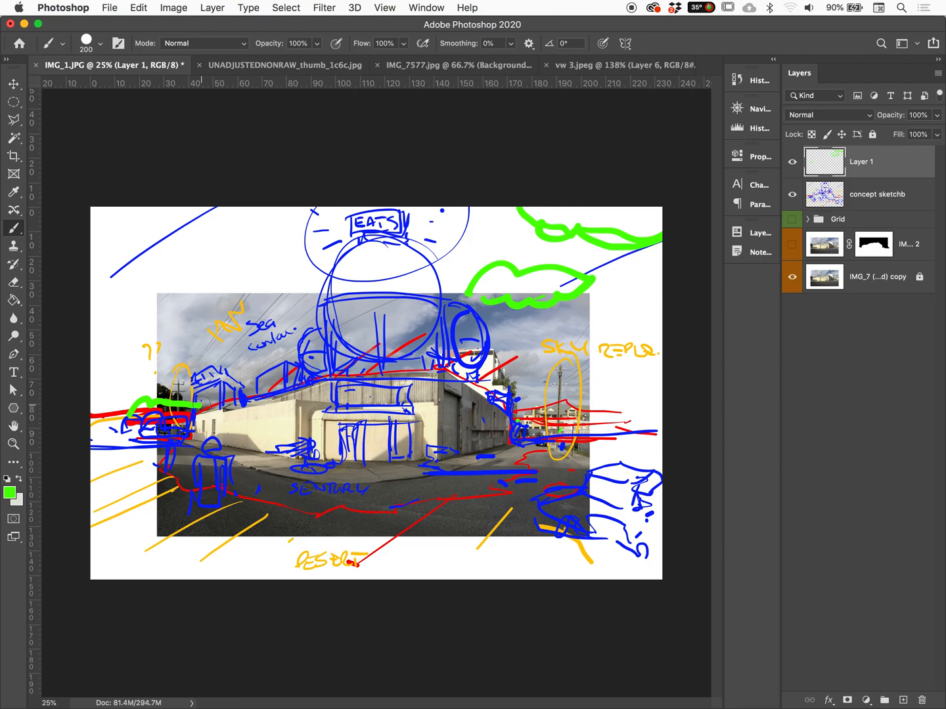
pyautogui.press('super+z')
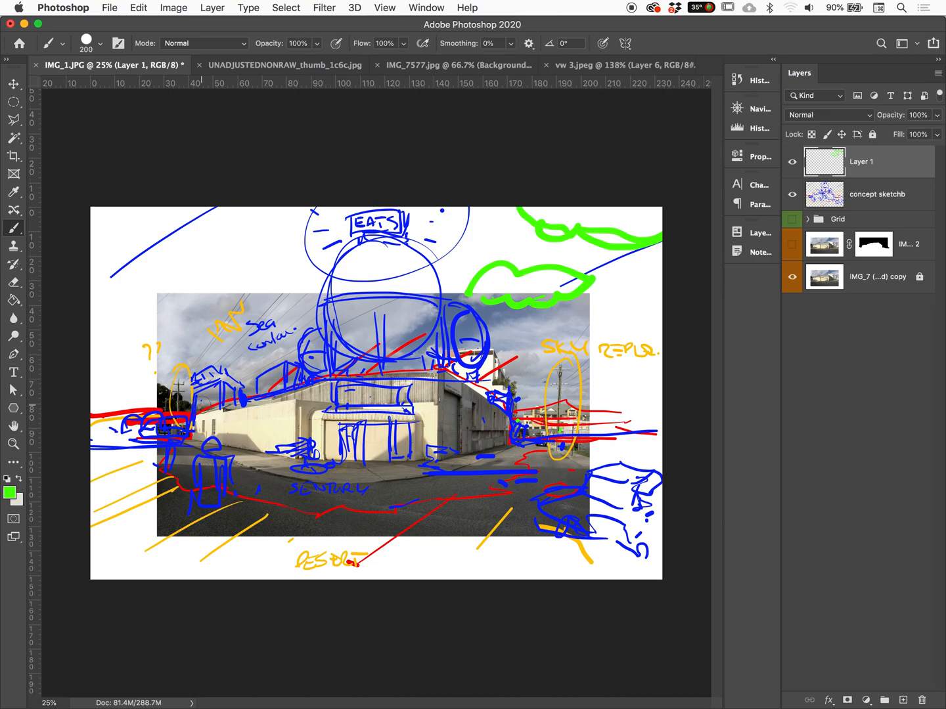
pyautogui.click(657, 425)
pyautogui.moveTo(458, 210); pyautogui.dragTo(541, 223)
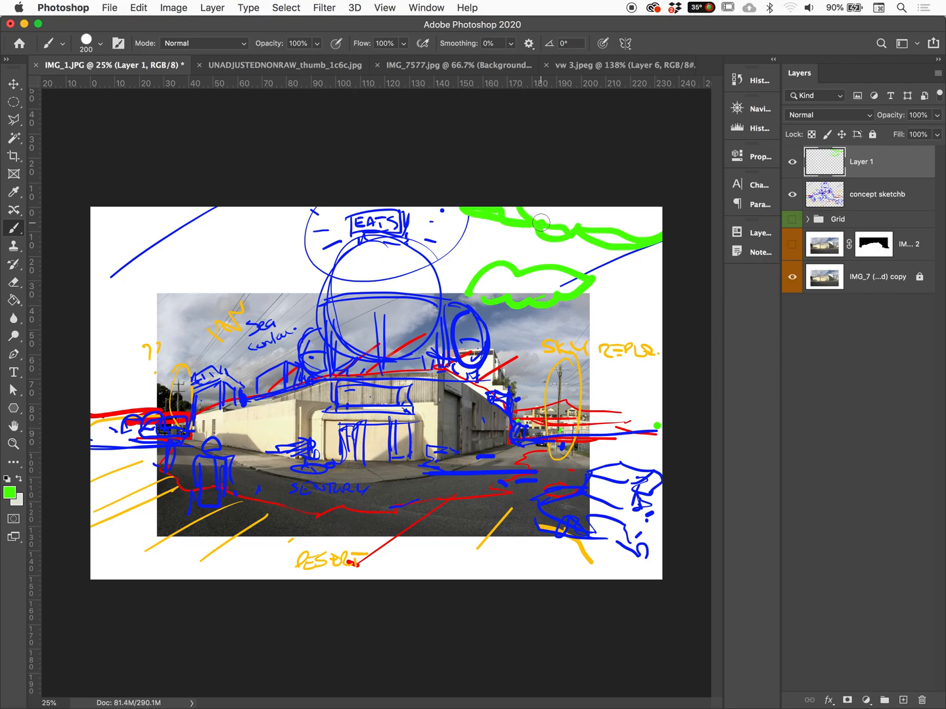
pyautogui.press('super+z')
pyautogui.press('super+z')
pyautogui.press('super+z')
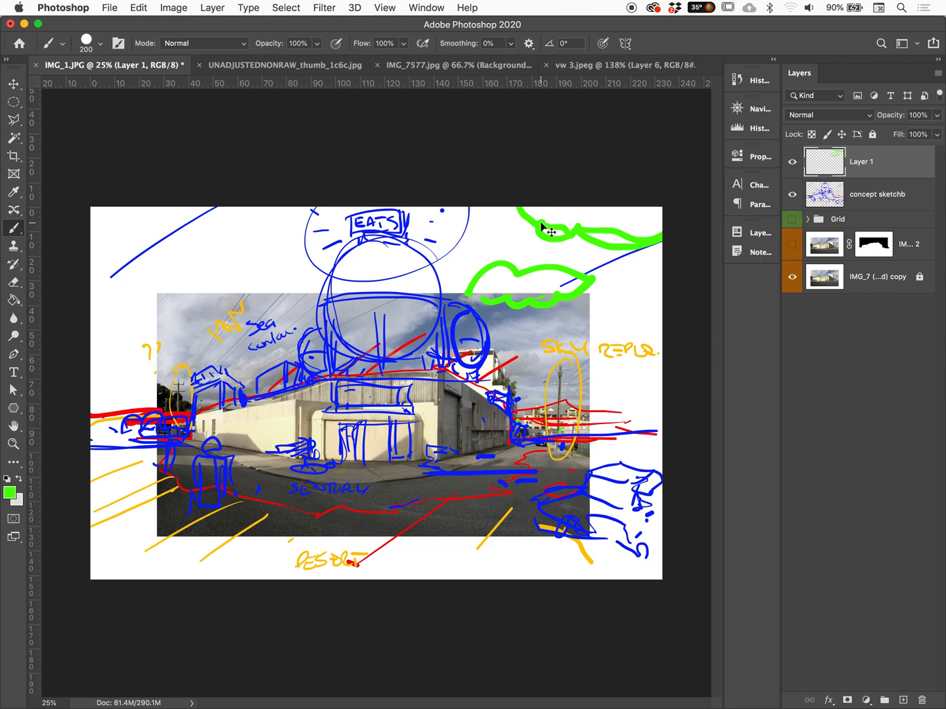
pyautogui.press('super+z')
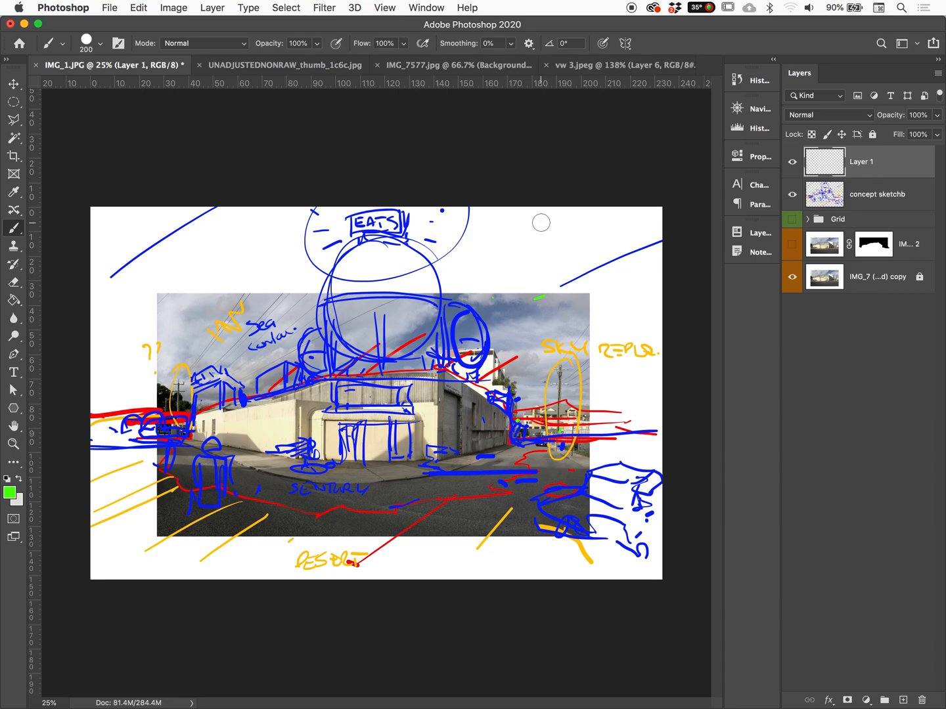
# Reduce the brush size to 100, circle the rooftop "EATS" sign in green, and dot lights around it
pyautogui.press('[')
pyautogui.press('[')
pyautogui.press('[')
pyautogui.press('[')
pyautogui.click(536, 328)
pyautogui.moveTo(356, 208)
pyautogui.mouseDown()
pyautogui.moveTo(328, 243)
pyautogui.moveTo(328, 216)
pyautogui.mouseUp()
pyautogui.click(428, 240)
pyautogui.click(431, 221)
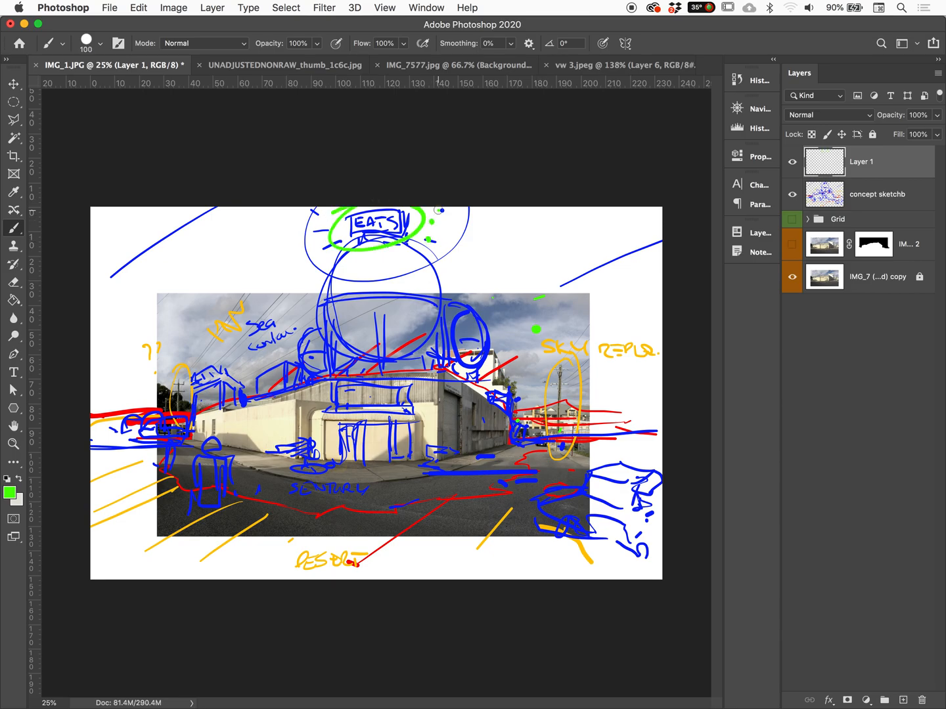
# Letter "EATS" in green inside the front sign box, circle it, and link it to the rooftop sign with a double-headed arrow
pyautogui.moveTo(346, 387)
pyautogui.mouseDown()
pyautogui.moveTo(349, 402)
pyautogui.moveTo(382, 388)
pyautogui.moveTo(384, 423)
pyautogui.moveTo(426, 377)
pyautogui.mouseUp()
pyautogui.moveTo(463, 237); pyautogui.dragTo(427, 376)
pyautogui.moveTo(460, 230); pyautogui.dragTo(464, 243)
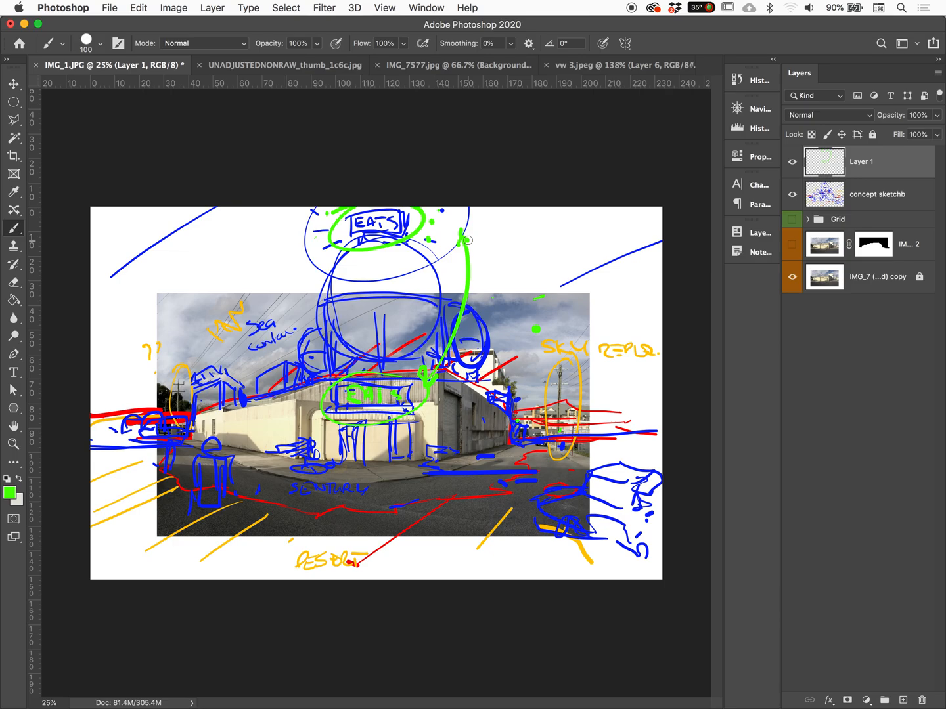
pyautogui.click(399, 459)
# Draw a green chimney on the left roof with a hatched smoke plume rising to the upper left, labelled "SMOKE"
pyautogui.moveTo(238, 400)
pyautogui.mouseDown()
pyautogui.moveTo(233, 339)
pyautogui.moveTo(106, 205)
pyautogui.moveTo(203, 273)
pyautogui.moveTo(238, 312)
pyautogui.moveTo(248, 367)
pyautogui.mouseUp()
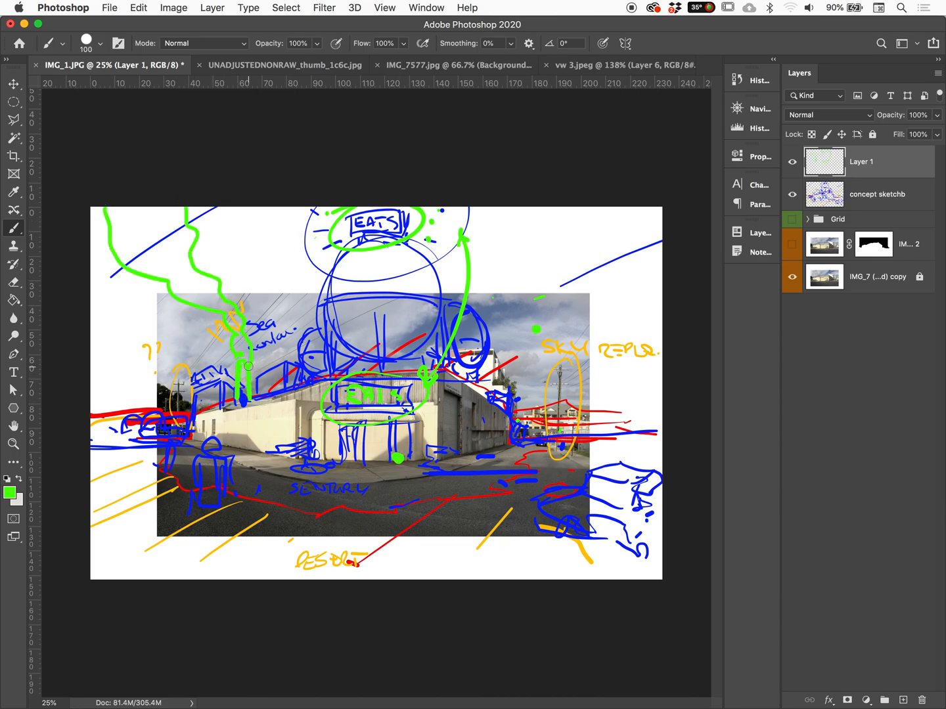
pyautogui.moveTo(117, 209)
pyautogui.mouseDown()
pyautogui.moveTo(170, 232)
pyautogui.moveTo(202, 297)
pyautogui.mouseUp()
pyautogui.moveTo(238, 240)
pyautogui.mouseDown()
pyautogui.moveTo(226, 260)
pyautogui.moveTo(294, 256)
pyautogui.moveTo(294, 244)
pyautogui.mouseUp()
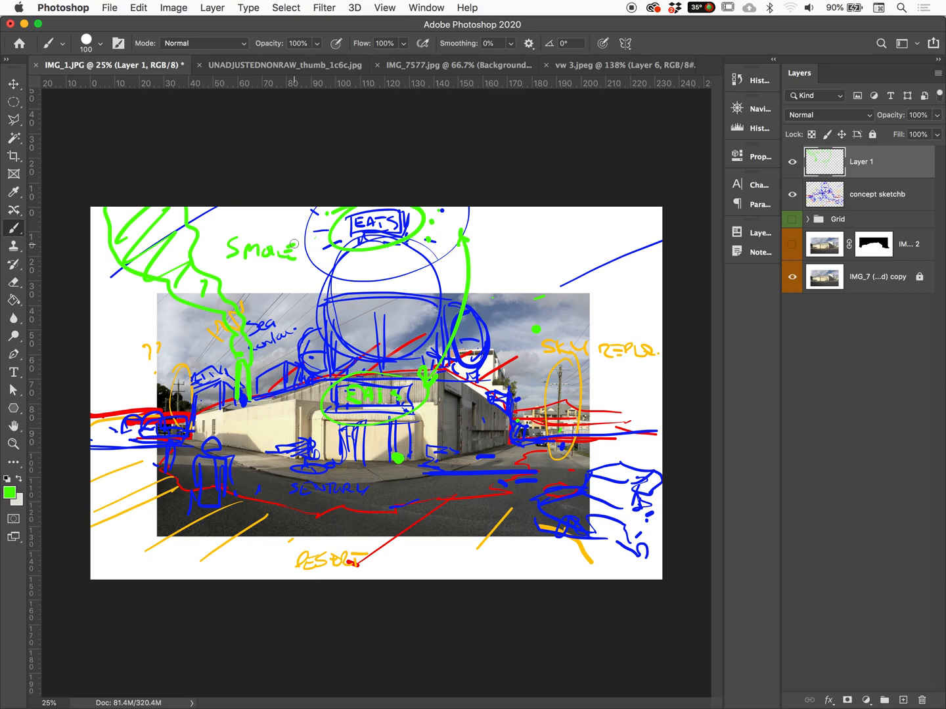
# Trace green along the left roof edge, and sketch a second chimney with jagged smoke at the building's right end
pyautogui.moveTo(240, 372)
pyautogui.mouseDown()
pyautogui.moveTo(234, 408)
pyautogui.moveTo(281, 400)
pyautogui.mouseUp()
pyautogui.moveTo(493, 369)
pyautogui.mouseDown()
pyautogui.moveTo(494, 389)
pyautogui.moveTo(506, 391)
pyautogui.moveTo(466, 298)
pyautogui.mouseUp()
pyautogui.moveTo(460, 291); pyautogui.dragTo(429, 250)
pyautogui.moveTo(436, 306); pyautogui.dragTo(442, 286)
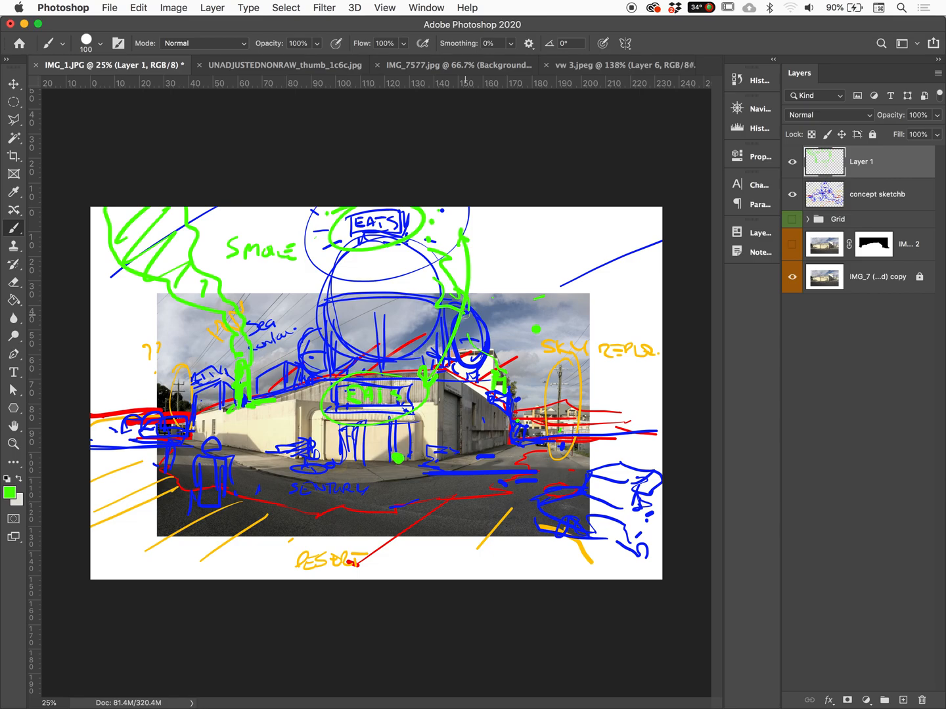
# Paint a small solid green figure standing on the corner pavement beside the entrance, and compare the sketch with Layer 1 hidden and shown
pyautogui.moveTo(404, 427)
pyautogui.mouseDown()
pyautogui.moveTo(406, 462)
pyautogui.moveTo(416, 467)
pyautogui.moveTo(407, 464)
pyautogui.moveTo(407, 478)
pyautogui.moveTo(422, 477)
pyautogui.mouseUp()
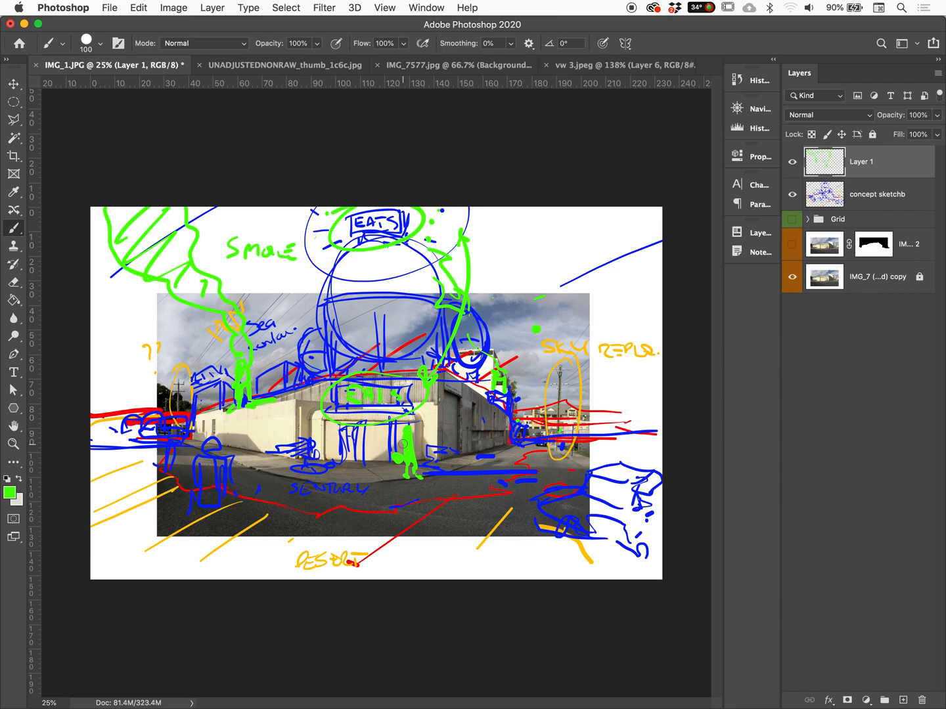
pyautogui.click(791, 162)
pyautogui.click(792, 163)
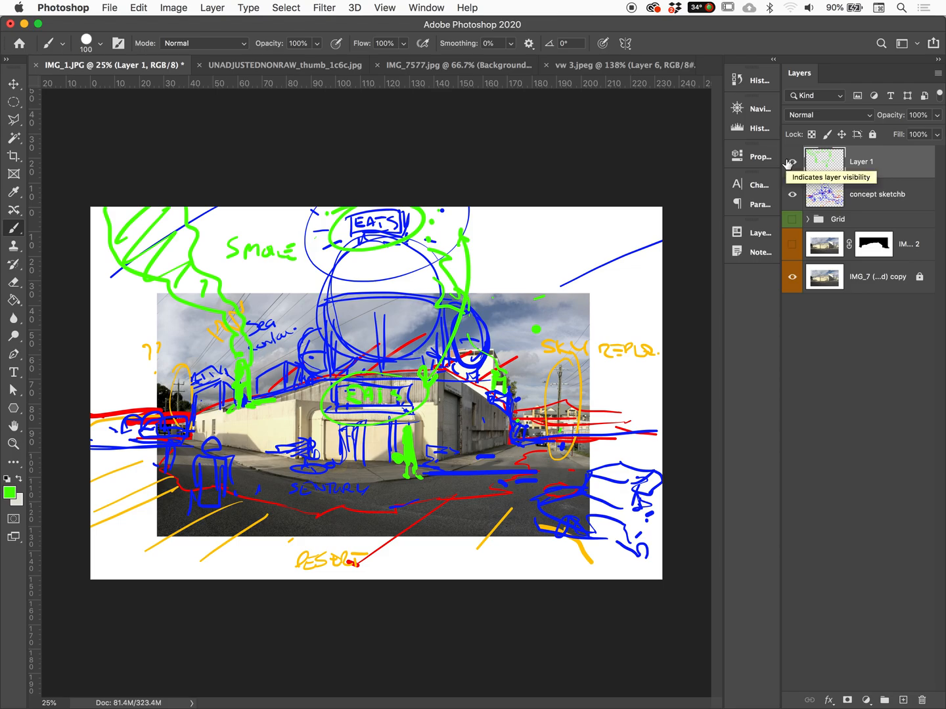
# Group Layer 1 and the concept sketch layer together, and name the group "concepts"
pyautogui.keyDown('shift'); pyautogui.click(889, 196); pyautogui.keyUp('shift')
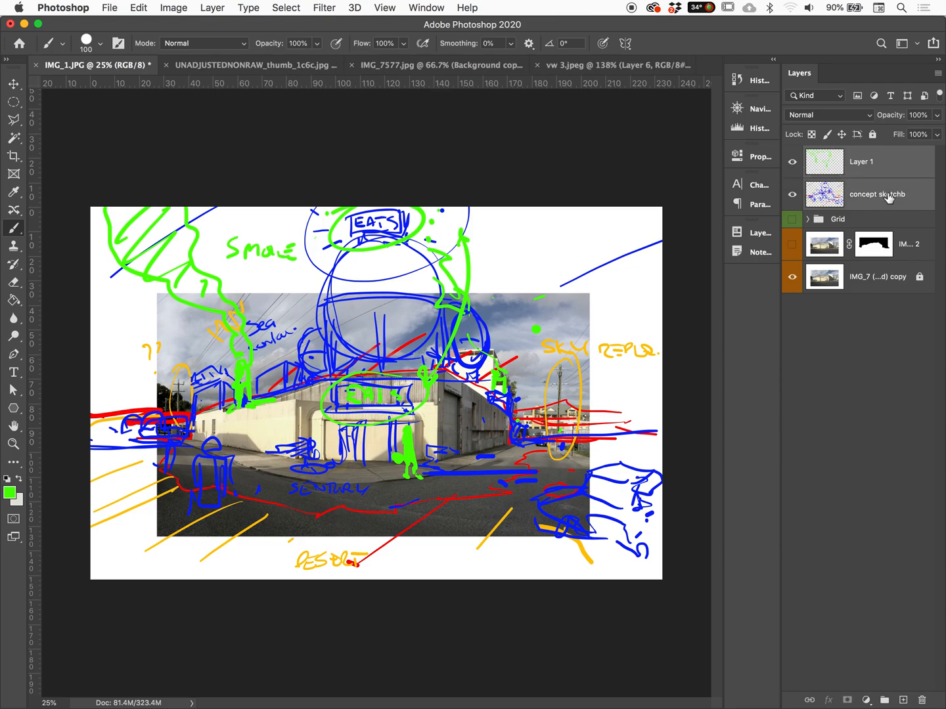
pyautogui.click(884, 700)
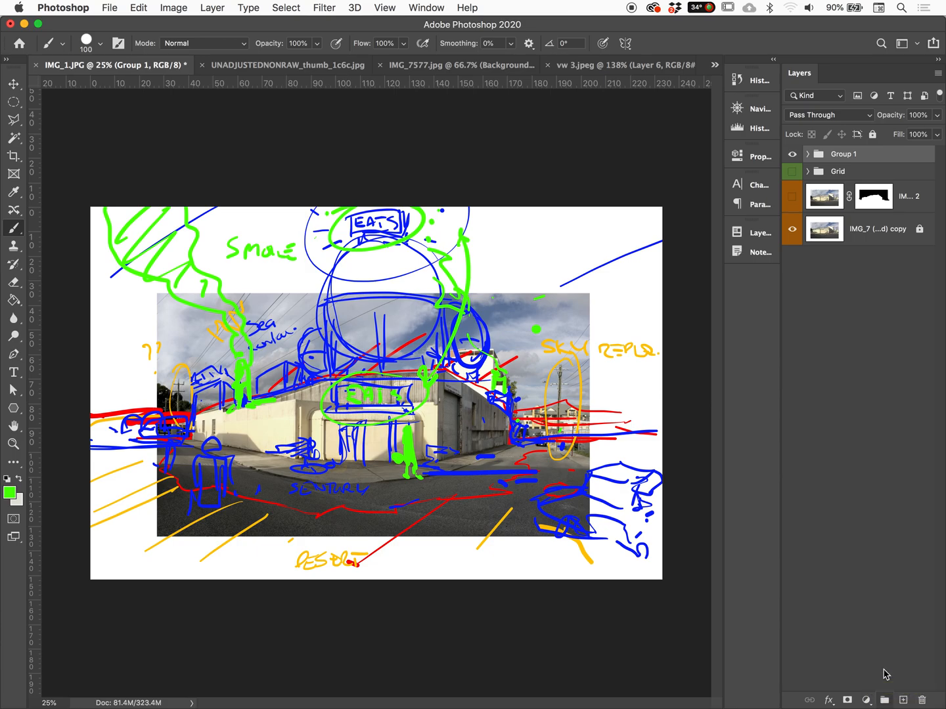
pyautogui.doubleClick(844, 155)
pyautogui.write('concepts')
pyautogui.press('Return')
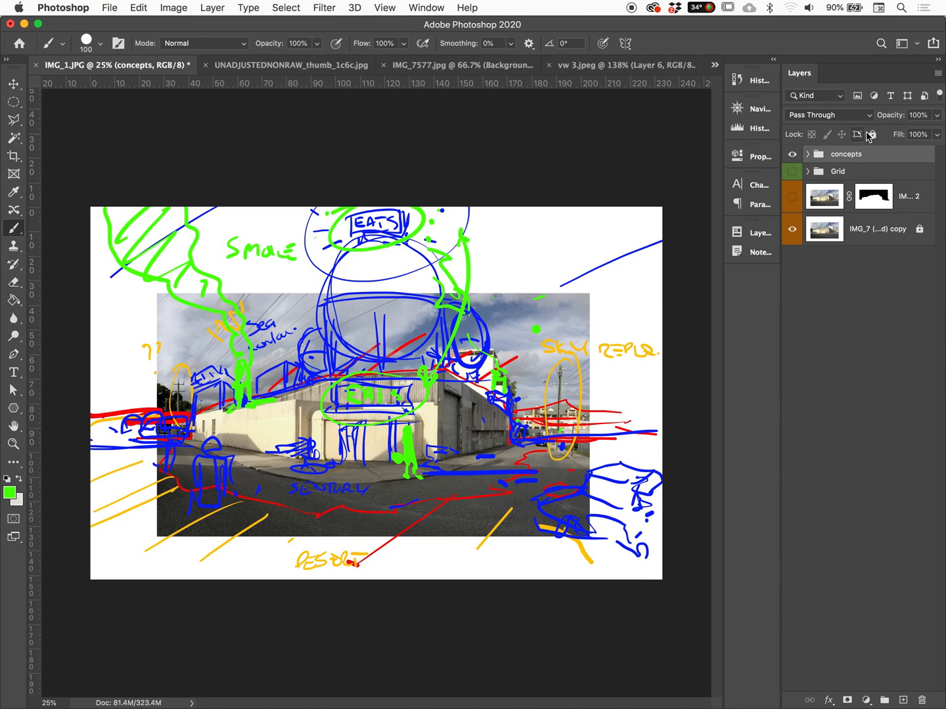
# Compare the building photo with the "concepts" sketches and the perspective "Grid" group alternately shown and hidden
pyautogui.click(792, 154)
pyautogui.click(792, 172)
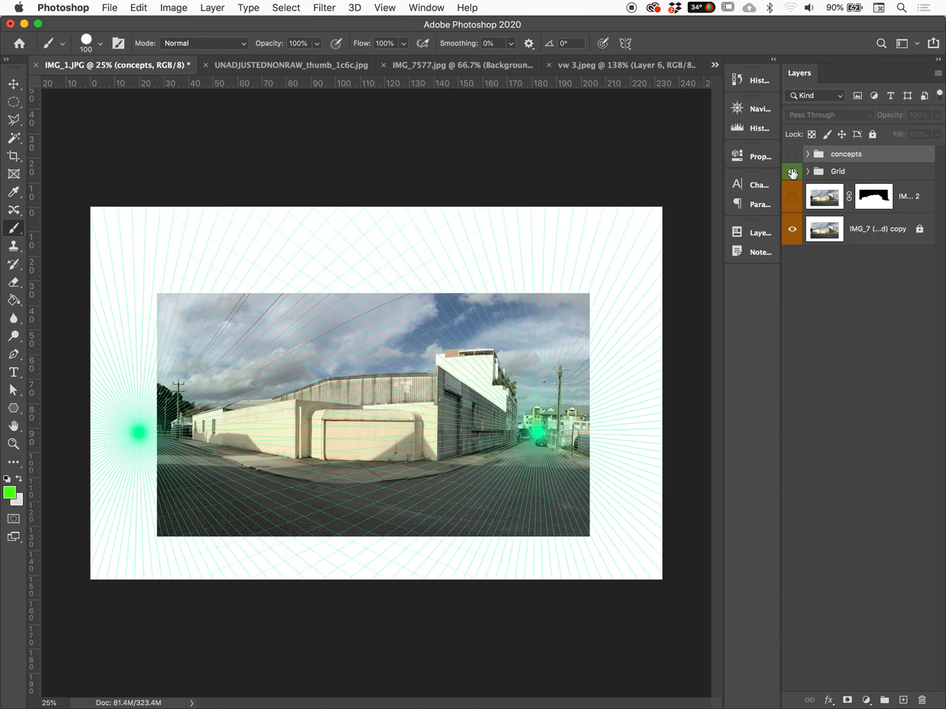
pyautogui.click(792, 172)
pyautogui.click(789, 155)
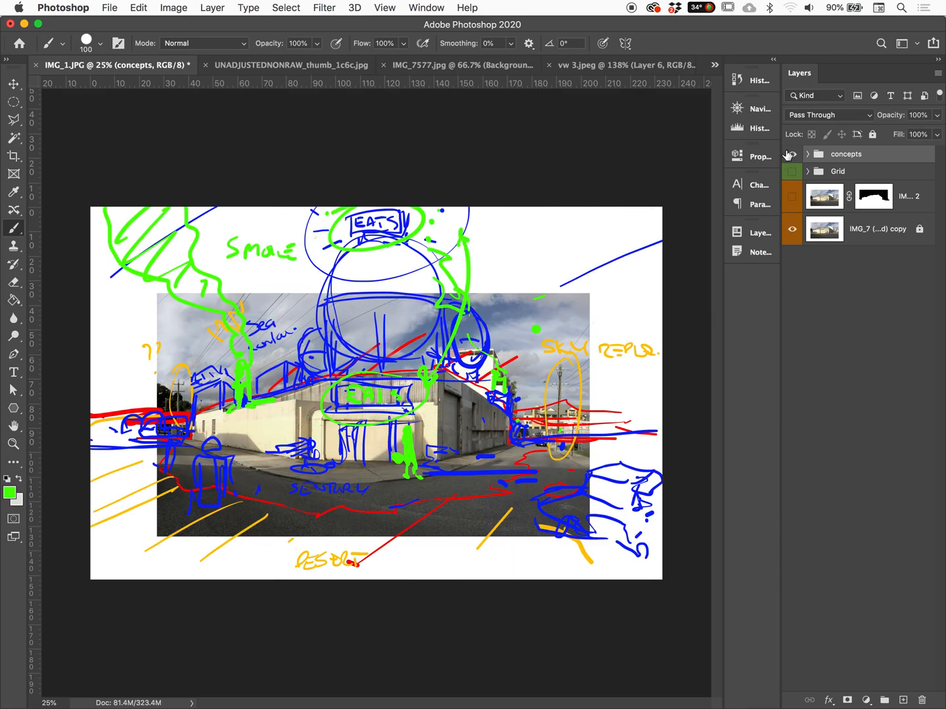
pyautogui.click(790, 154)
pyautogui.click(790, 154)
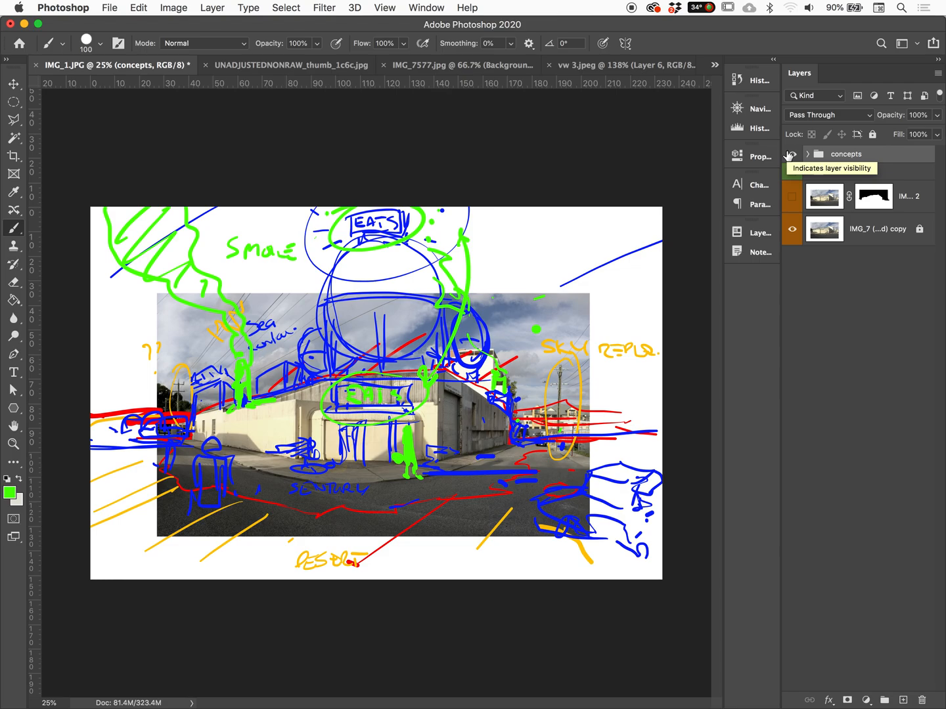
pyautogui.click(790, 155)
pyautogui.click(789, 154)
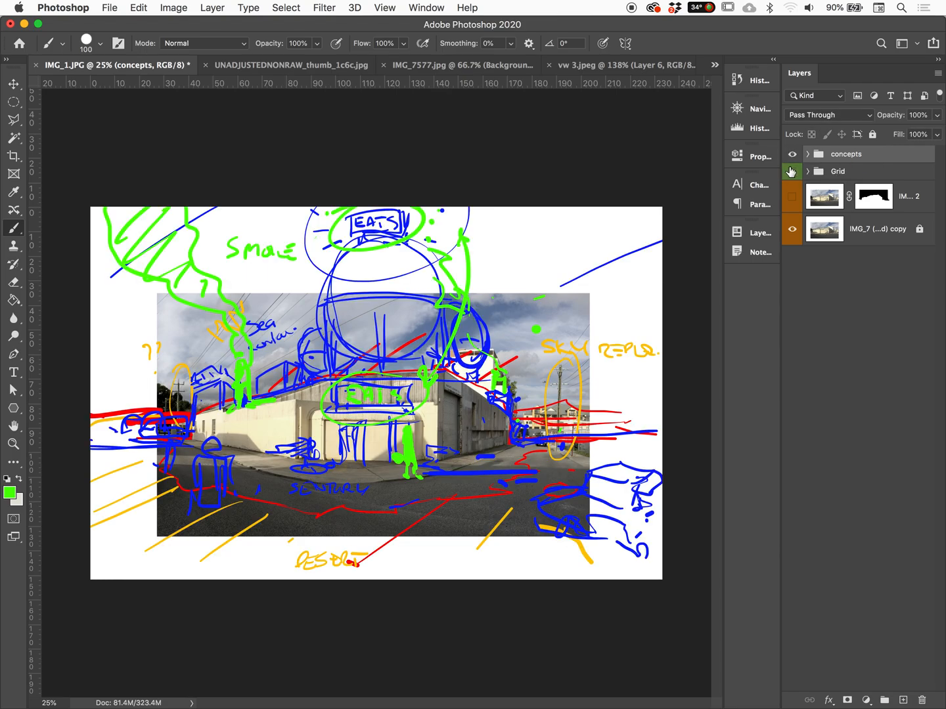